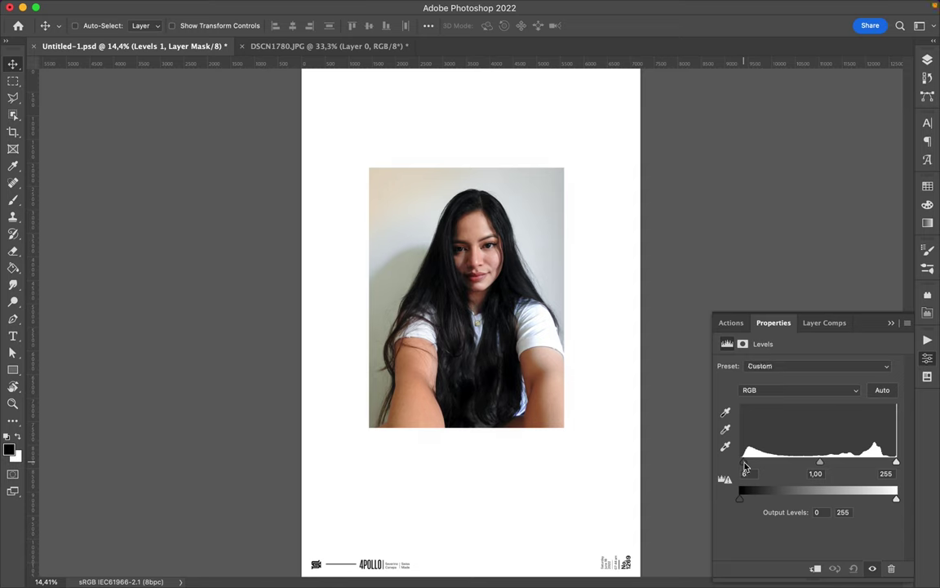
# Step: Lower the Levels white point to 247 and merge the adjustment into Layer 1
pyautogui.moveTo(896, 463); pyautogui.dragTo(891, 463)
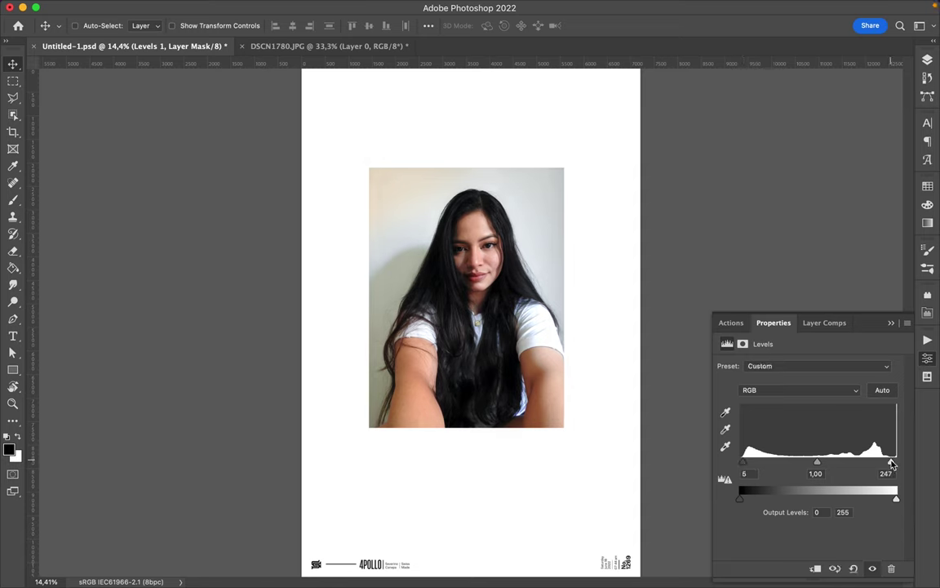
pyautogui.click(927, 63)
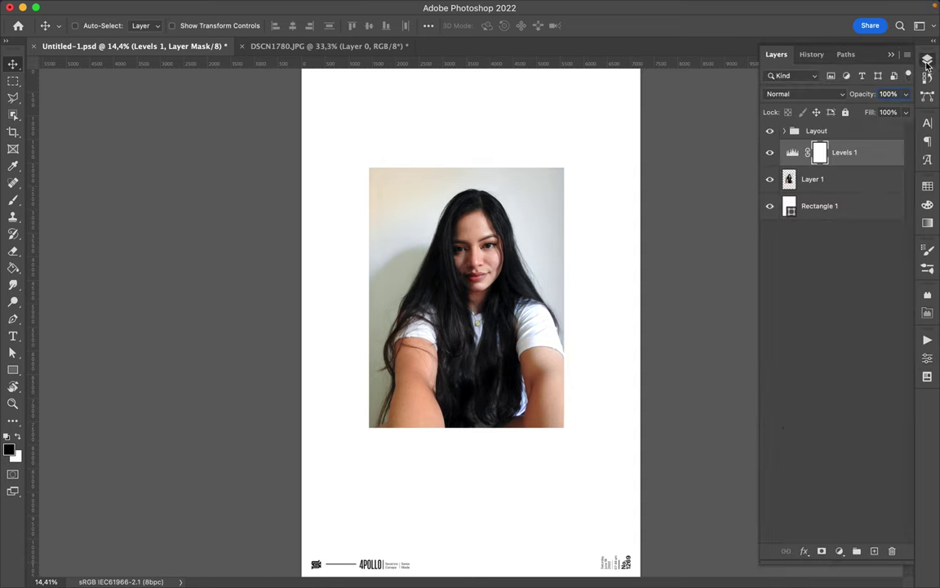
pyautogui.click(872, 179)
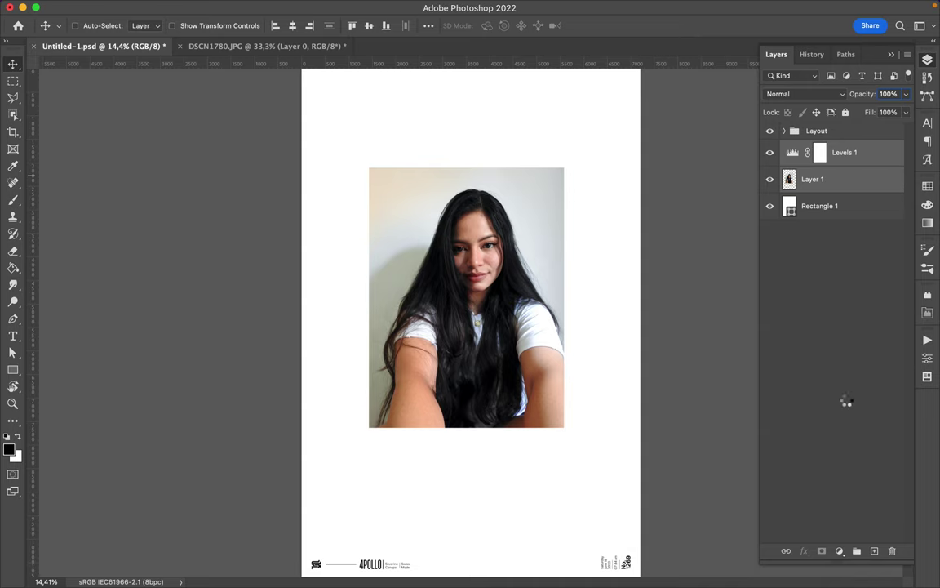
pyautogui.hotkey('ctrl', 'e')
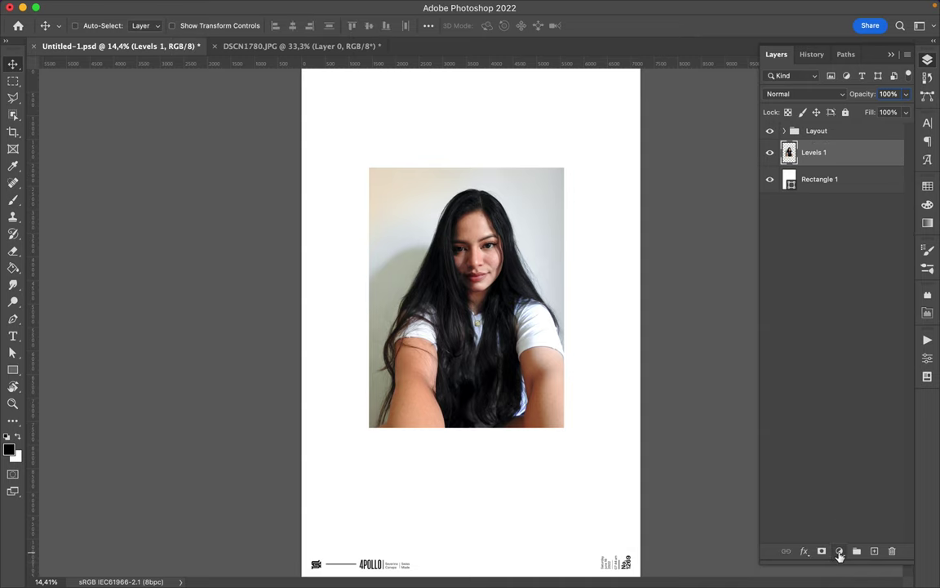
# Step: Add a Hue/Saturation adjustment with Saturation -100 and Lightness -10
pyautogui.click(838, 552)
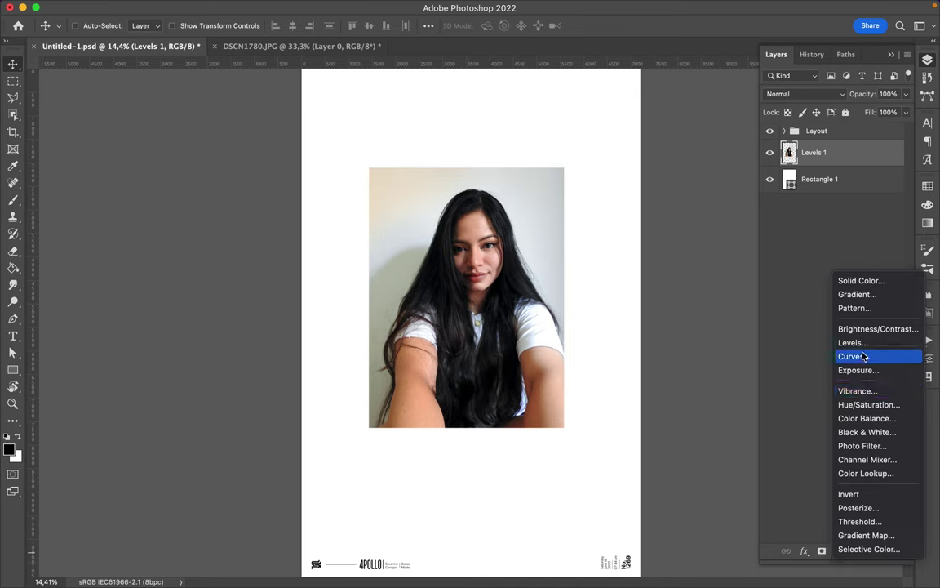
pyautogui.click(864, 404)
pyautogui.moveTo(719, 429); pyautogui.dragTo(690, 431)
pyautogui.moveTo(809, 468); pyautogui.dragTo(800, 468)
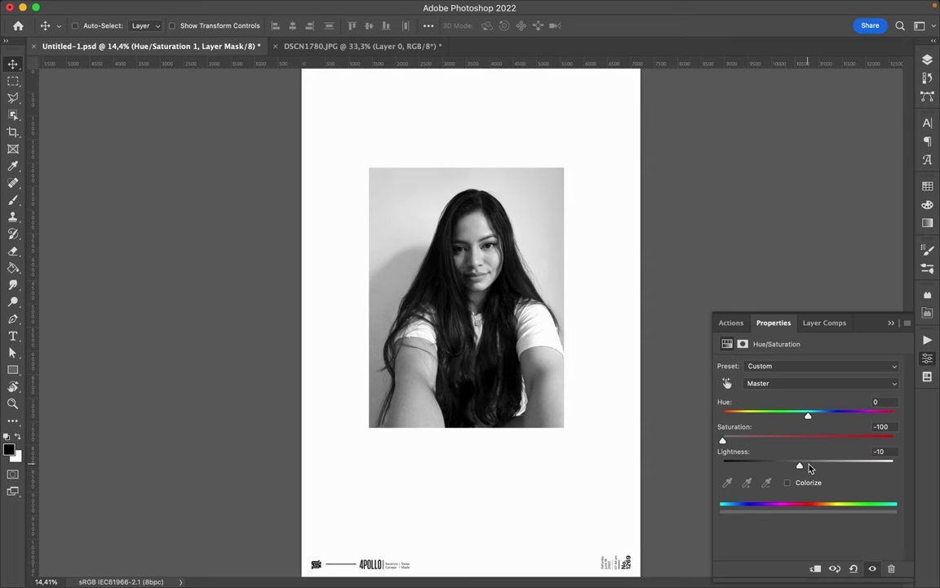
pyautogui.click(928, 66)
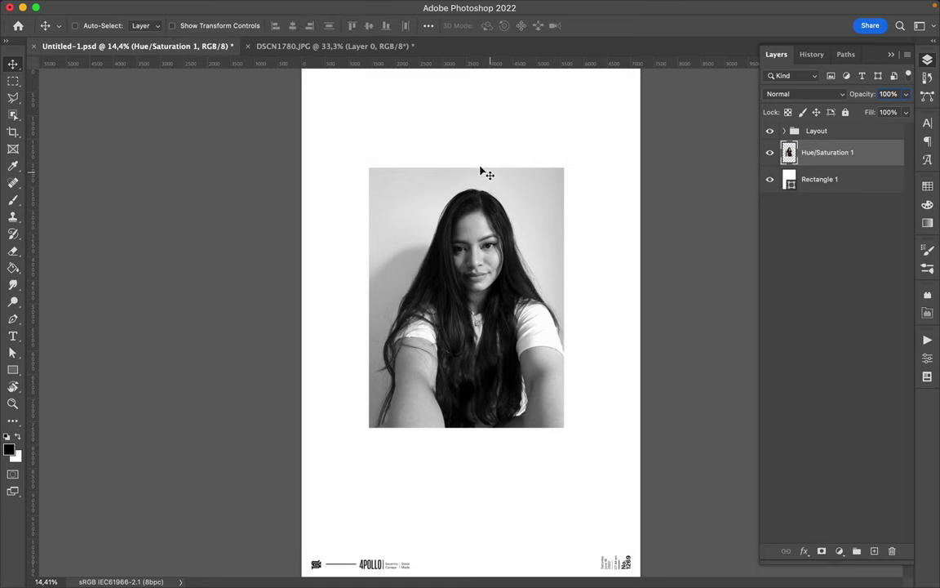
# Step: Cut a top triangle of the photo onto its own layer and shift it up-left
pyautogui.press('l')
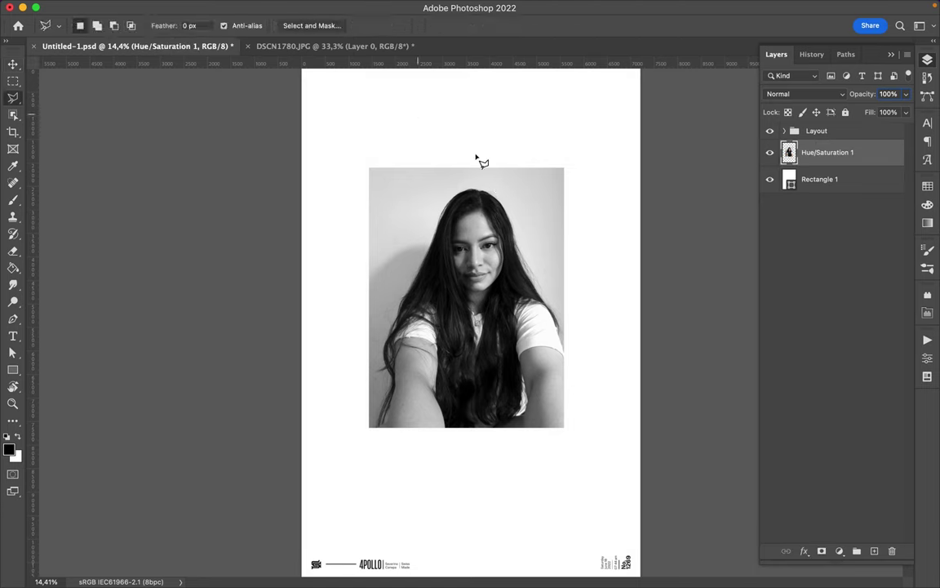
pyautogui.click(484, 165)
pyautogui.hotkey('ctrl', 'shift', 'j')
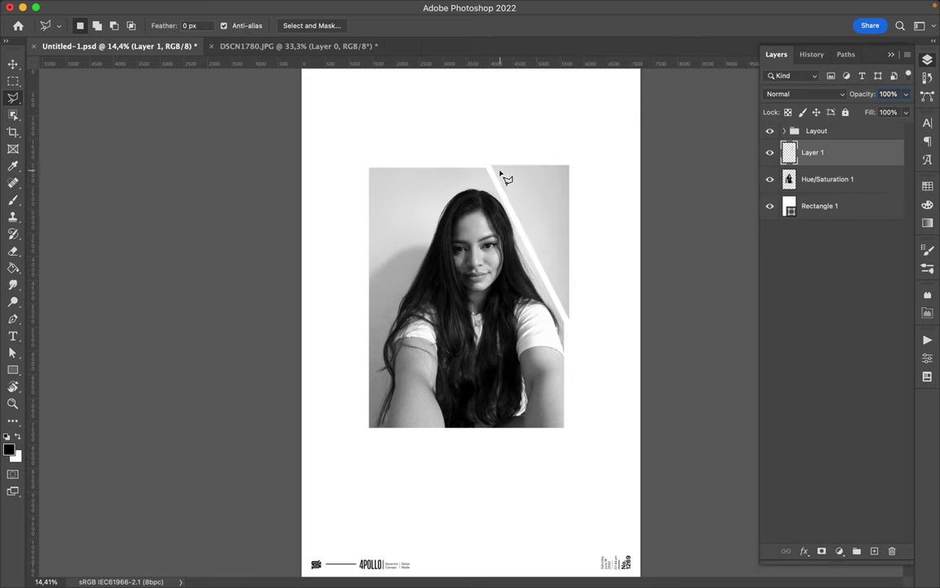
pyautogui.moveTo(546, 214); pyautogui.dragTo(527, 176)
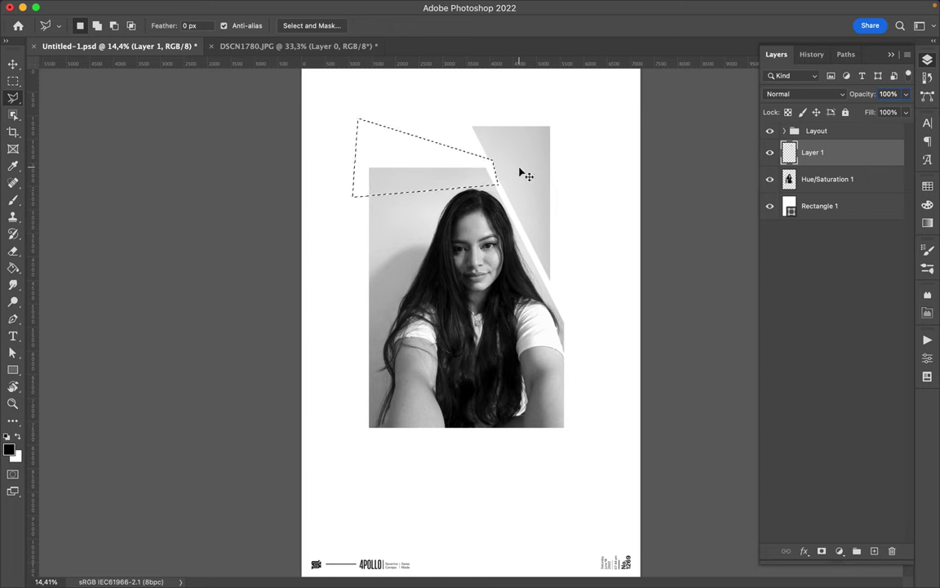
# Step: Cut a second selection from the photo layer onto a new layer, nudged down-left
pyautogui.click(828, 179)
pyautogui.hotkey('ctrl', 'shift', 'j')
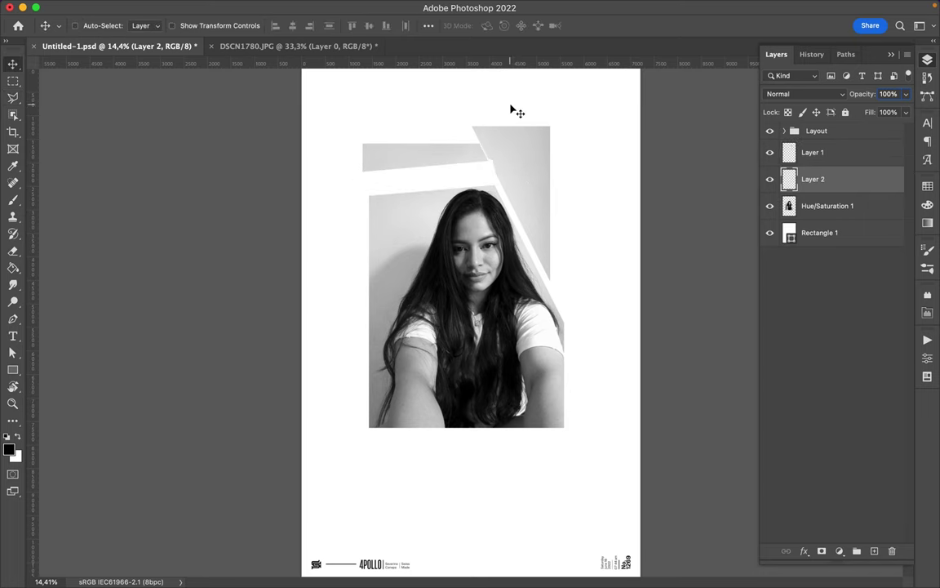
pyautogui.moveTo(482, 138); pyautogui.dragTo(455, 155)
# Step: Cut a tall left triangle onto a new layer and shift it down-left
pyautogui.press('l')
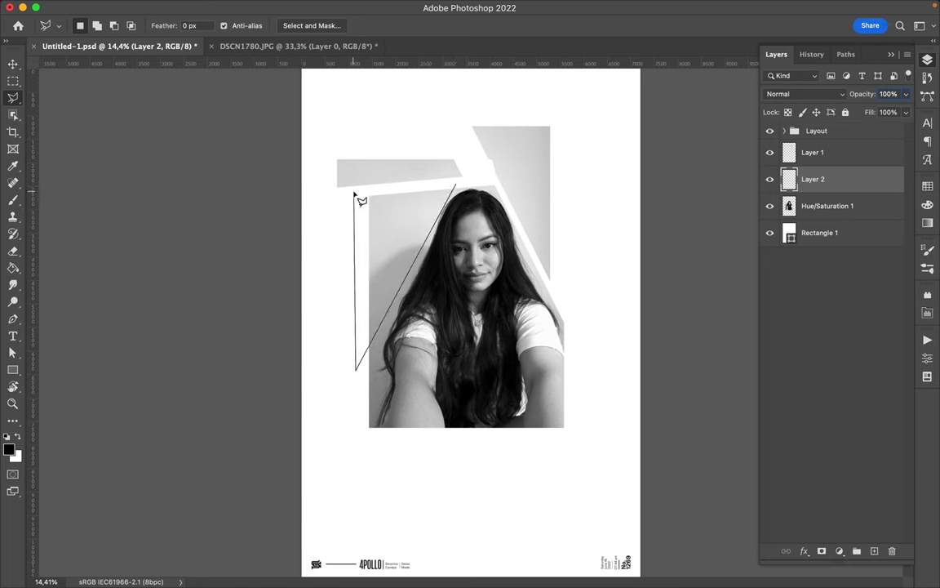
pyautogui.click(829, 206)
pyautogui.hotkey('ctrl', 'shift', 'j')
pyautogui.press('v')
pyautogui.moveTo(400, 244)
pyautogui.mouseDown()
pyautogui.moveTo(375, 292)
pyautogui.moveTo(368, 285)
pyautogui.mouseUp()
# Step: Sample a light grey and choose spray brush 47 from Spray Paint Photoshop Brushes 6
pyautogui.press('i')
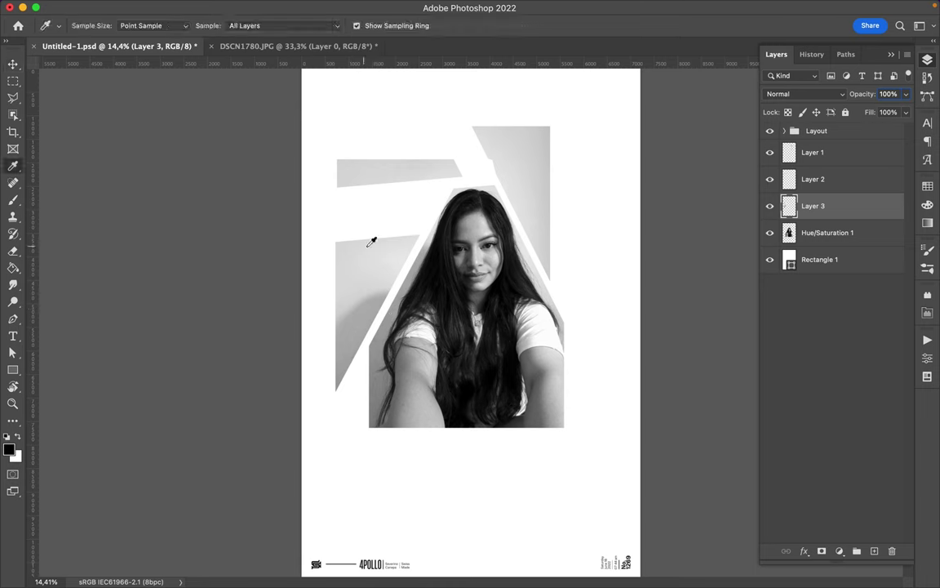
pyautogui.click(359, 224)
pyautogui.press('b')
pyautogui.rightClick(404, 253)
pyautogui.scroll(-10, 510, 376)
pyautogui.scroll(-5, 438, 422)
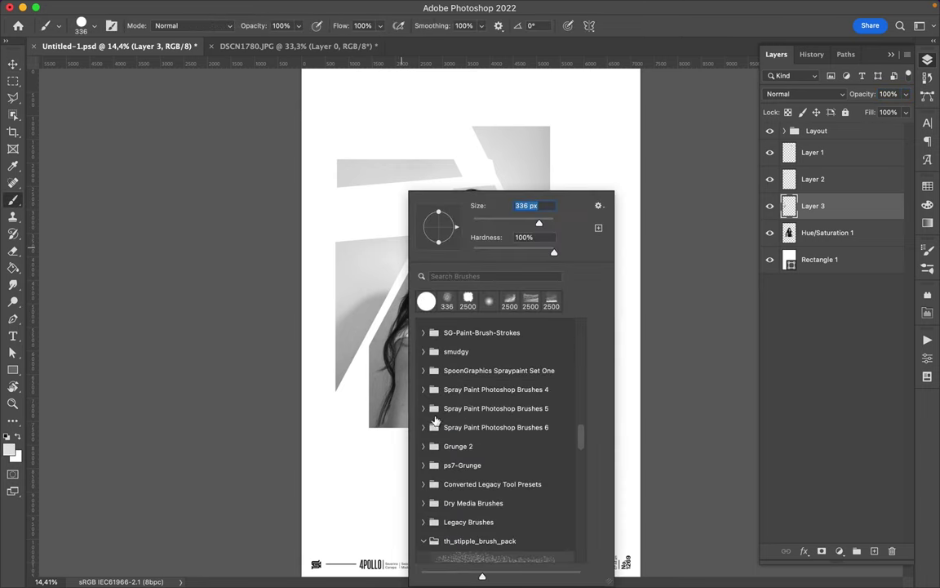
pyautogui.scroll(-5, 438, 422)
pyautogui.scroll(2, 438, 421)
pyautogui.scroll(5, 439, 422)
pyautogui.scroll(-10, 438, 422)
pyautogui.scroll(2, 474, 457)
pyautogui.click(423, 439)
pyautogui.click(489, 500)
pyautogui.press('Return')
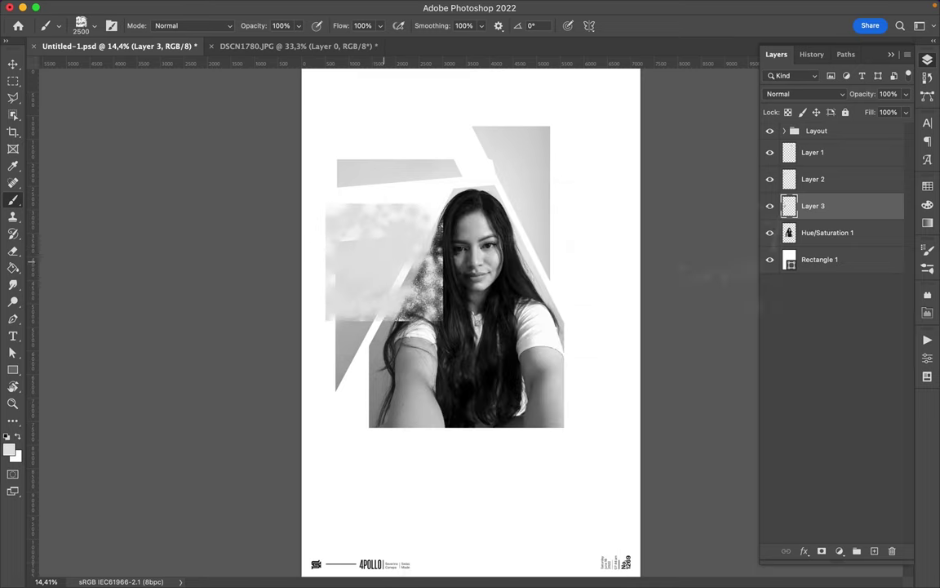
# Step: Add a new empty layer above the Rectangle 1 layer
pyautogui.click(841, 259)
pyautogui.click(874, 551)
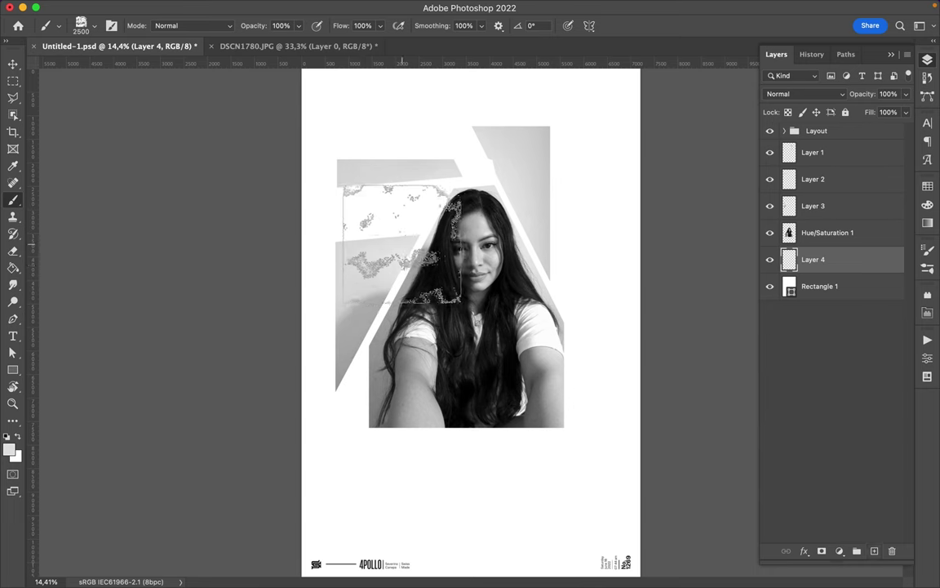
pyautogui.rightClick(497, 195)
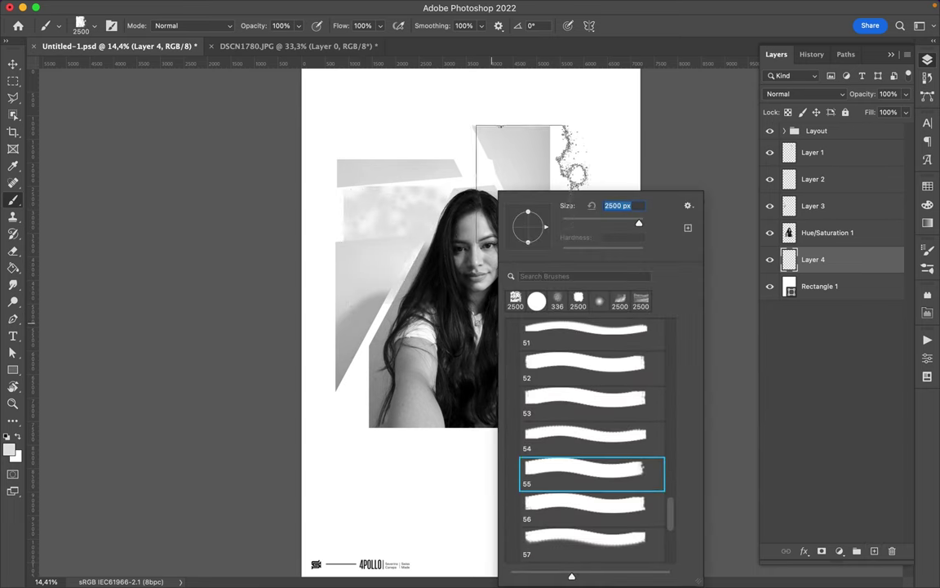
pyautogui.press('Escape')
# Step: Pick dripping spray brush 31, then spray brush 41, from Spray Paint Photoshop Brushes 5
pyautogui.rightClick(579, 194)
pyautogui.scroll(-5, 626, 440)
pyautogui.scroll(5, 626, 440)
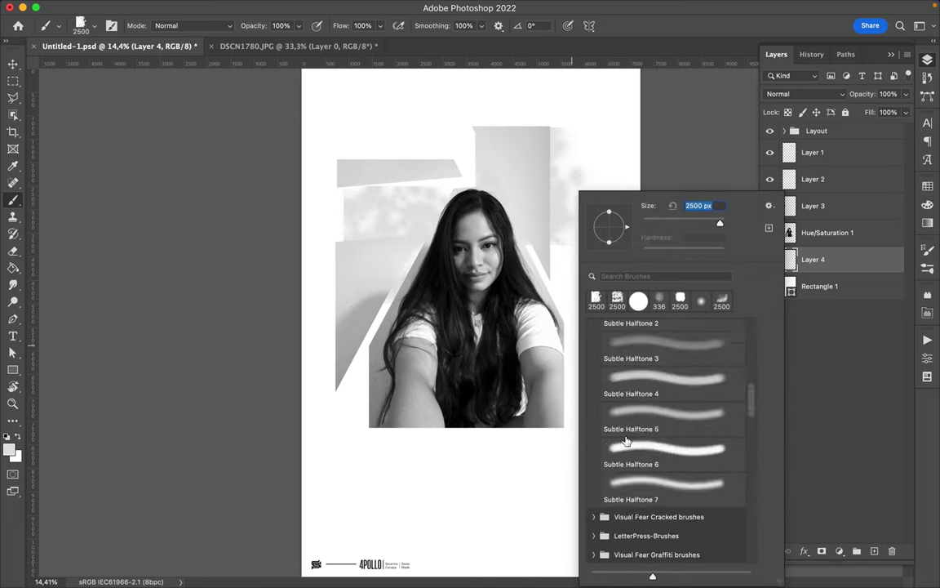
pyautogui.scroll(-3, 612, 448)
pyautogui.click(598, 464)
pyautogui.click(595, 446)
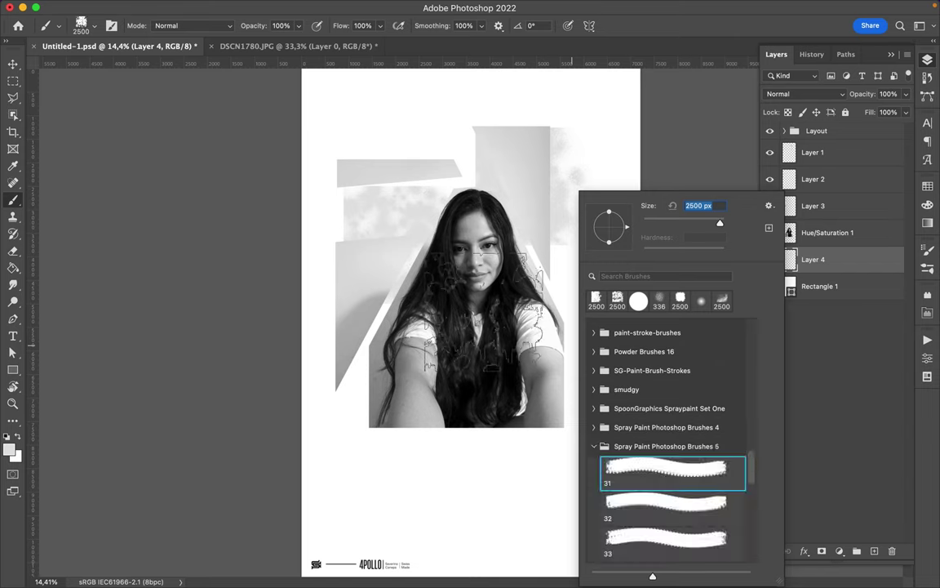
pyautogui.click(588, 408)
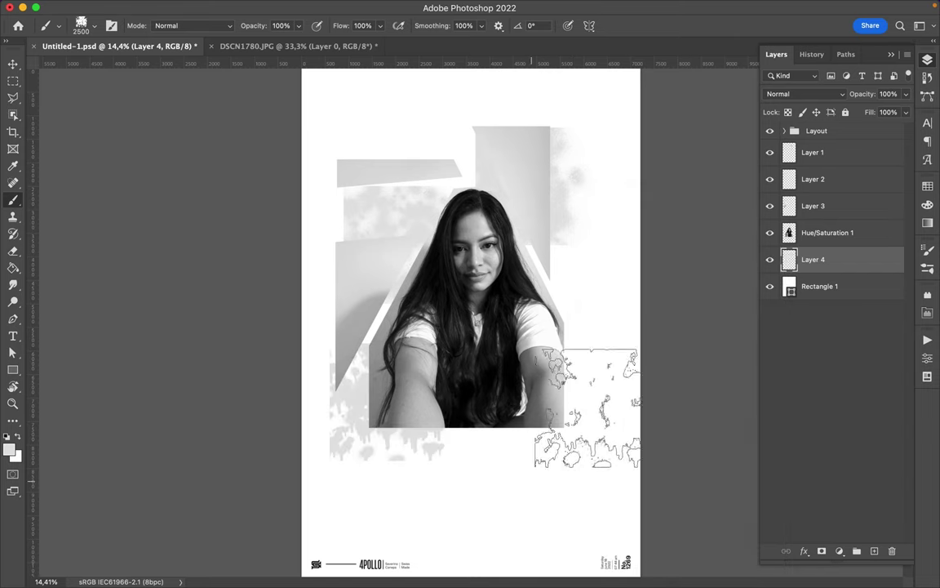
pyautogui.rightClick(522, 408)
pyautogui.scroll(-1, 620, 441)
pyautogui.scroll(-3, 660, 457)
pyautogui.click(608, 441)
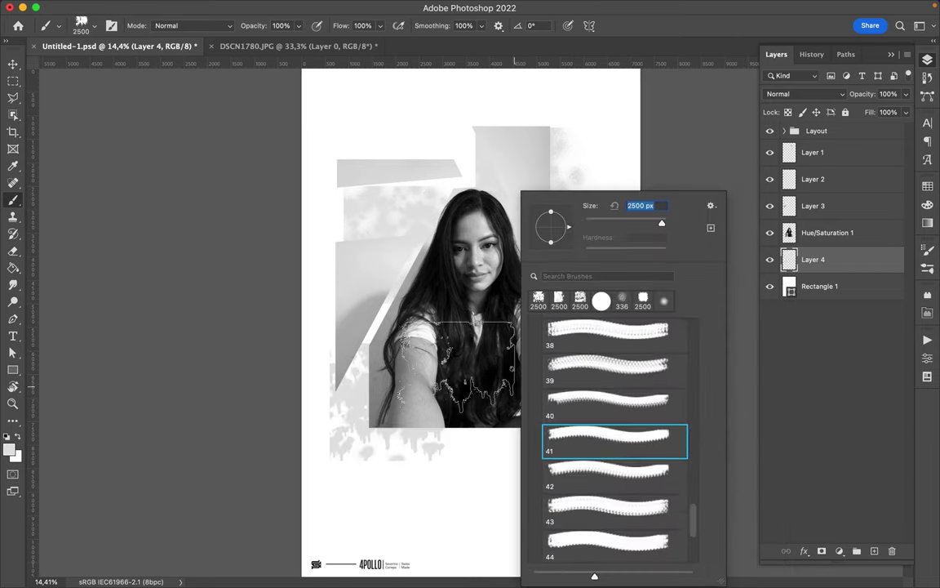
pyautogui.press('Return')
# Step: Browse Spray Paint Photoshop Brushes 4 and try brushes from the Grunge 2 set
pyautogui.rightClick(547, 392)
pyautogui.scroll(5, 629, 392)
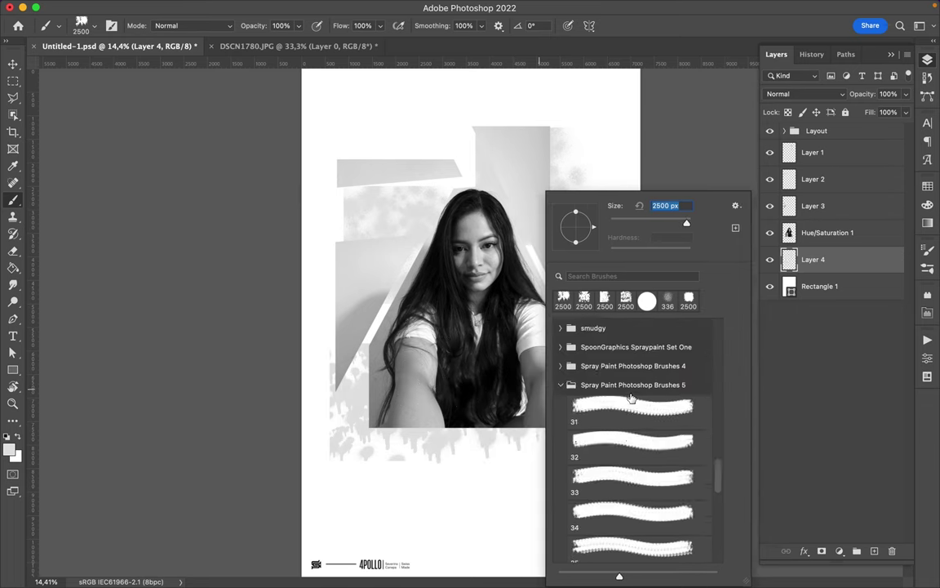
pyautogui.click(560, 384)
pyautogui.click(562, 403)
pyautogui.scroll(-3, 620, 424)
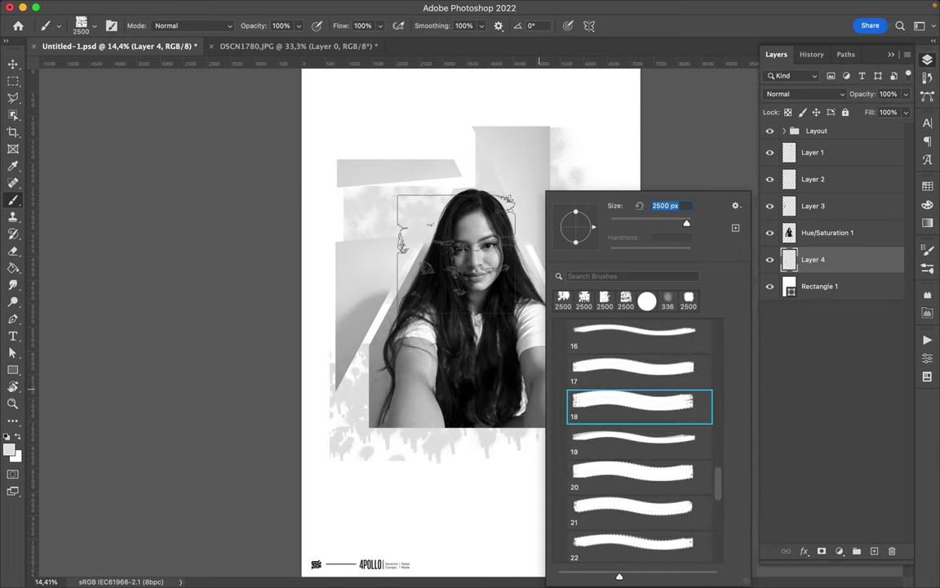
pyautogui.scroll(4, 604, 441)
pyautogui.click(616, 467)
pyautogui.click(604, 485)
pyautogui.click(620, 506)
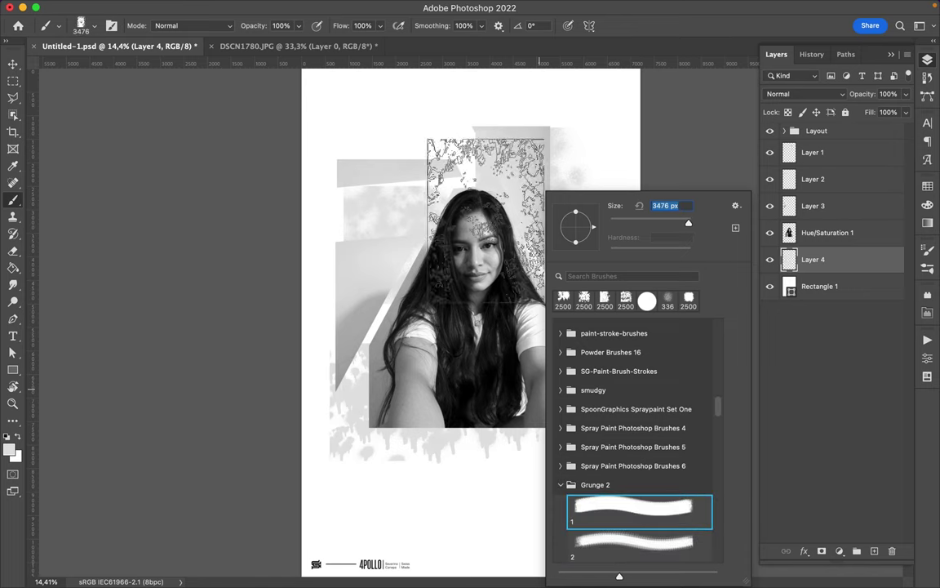
pyautogui.click(612, 481)
# Step: Choose the Spray 1 splatter brush, set its size to 10000, and dismiss the range warning
pyautogui.scroll(3, 612, 473)
pyautogui.scroll(3, 571, 466)
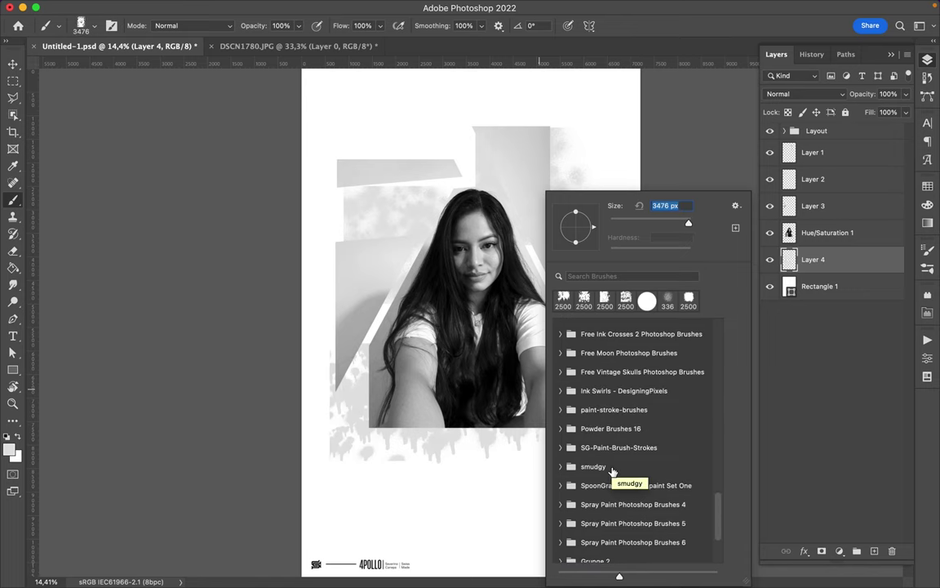
pyautogui.scroll(6, 596, 384)
pyautogui.scroll(1, 571, 363)
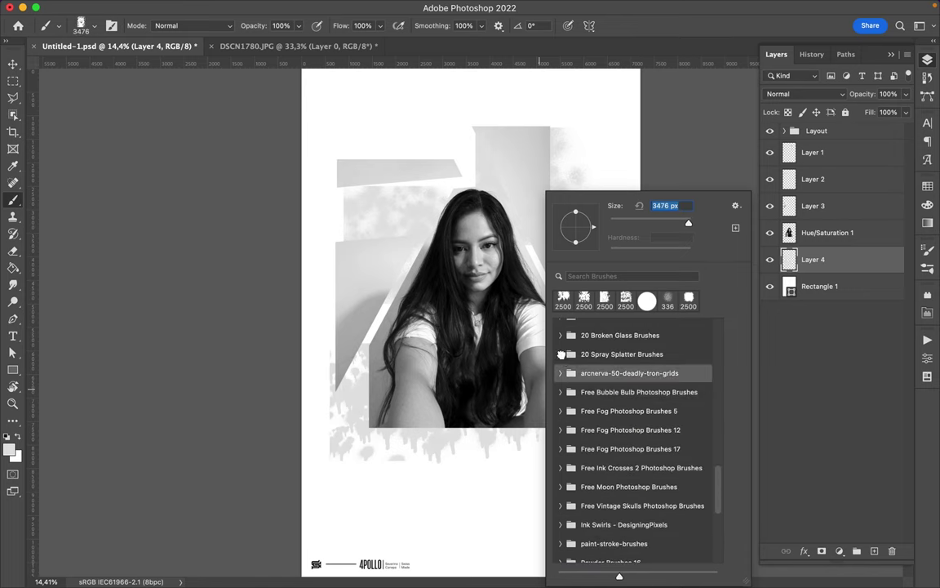
pyautogui.click(561, 354)
pyautogui.click(620, 390)
pyautogui.write('10000')
pyautogui.press('Return')
pyautogui.press('Return')
pyautogui.keyDown('alt'); pyautogui.click(495, 283); pyautogui.keyUp('alt')
# Step: Stamp a black test splatter, undo it, and create a new empty layer
pyautogui.click(561, 413)
pyautogui.hotkey('ctrl', 'z')
pyautogui.hotkey('ctrl', 'shift', 'alt', 'n')
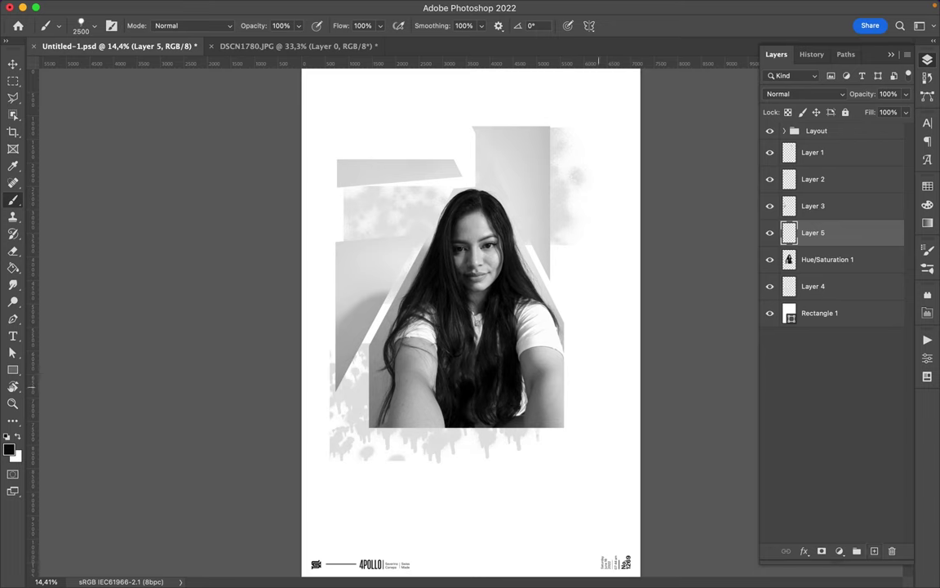
# Step: Stamp black splatters at the lower right with Spray 1 and left of the face with Spray 2
pyautogui.click(562, 426)
pyautogui.rightClick(555, 457)
pyautogui.click(641, 412)
pyautogui.click(408, 269)
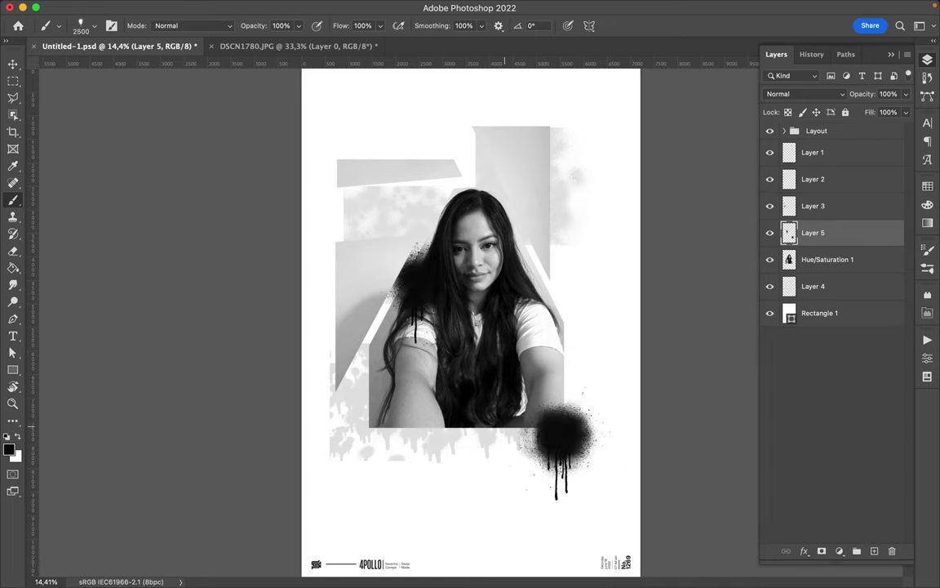
# Step: Switch to the Graff 1 brush from the Visual Fear Graffiti set
pyautogui.rightClick(457, 384)
pyautogui.scroll(-5, 604, 408)
pyautogui.click(604, 413)
pyautogui.scroll(-2, 603, 408)
pyautogui.scroll(-3, 604, 441)
pyautogui.scroll(-4, 604, 440)
pyautogui.scroll(8, 604, 441)
pyautogui.scroll(8, 604, 440)
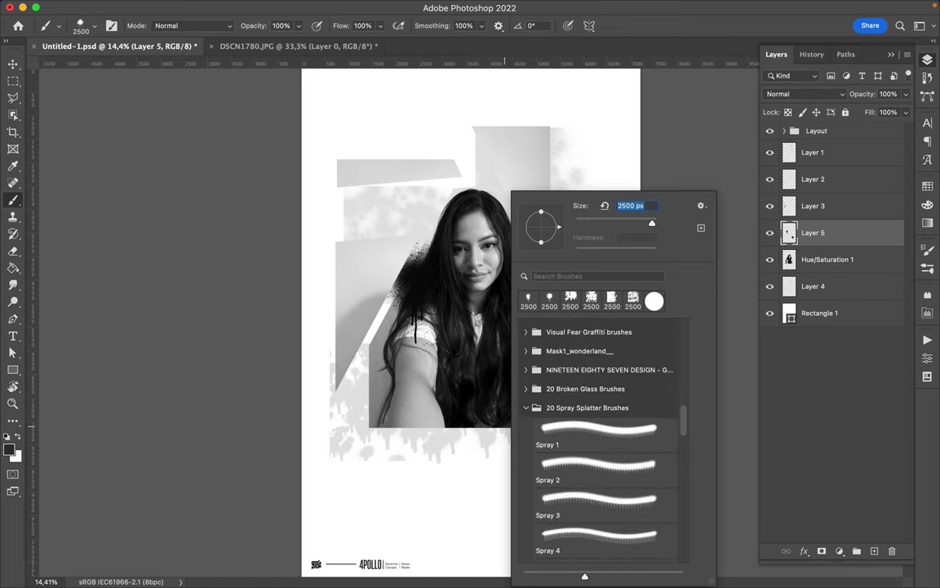
pyautogui.click(527, 407)
pyautogui.scroll(3, 604, 441)
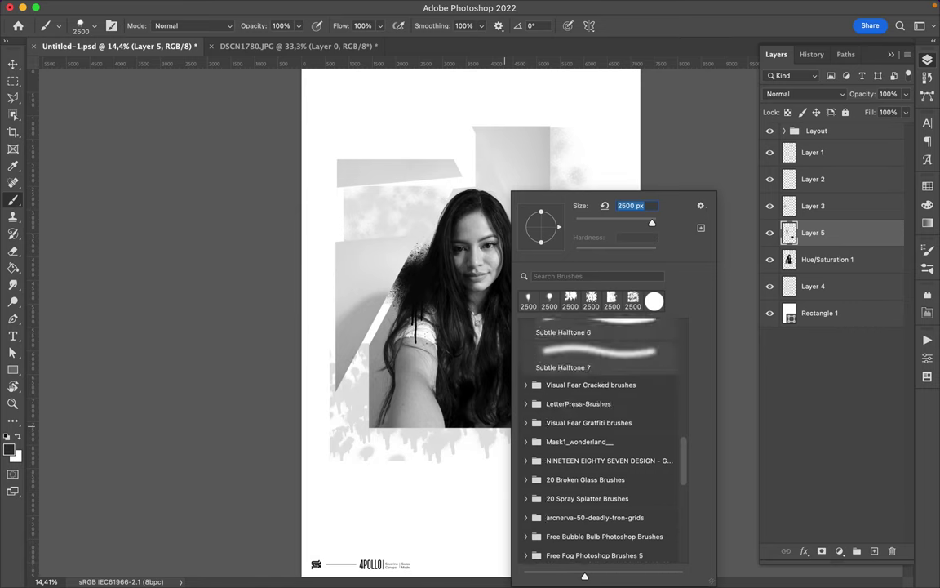
pyautogui.click(526, 423)
pyautogui.scroll(-3, 604, 441)
pyautogui.click(612, 379)
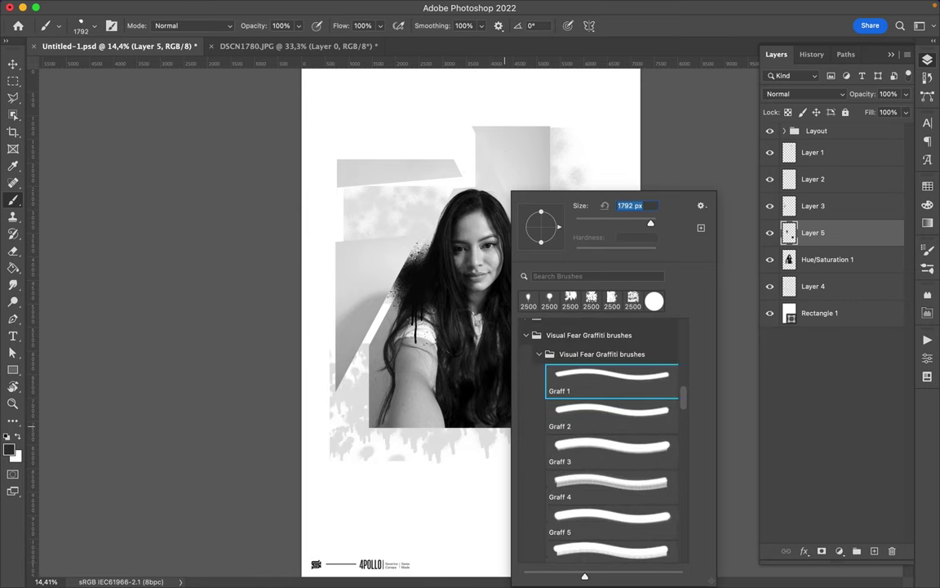
pyautogui.click(485, 194)
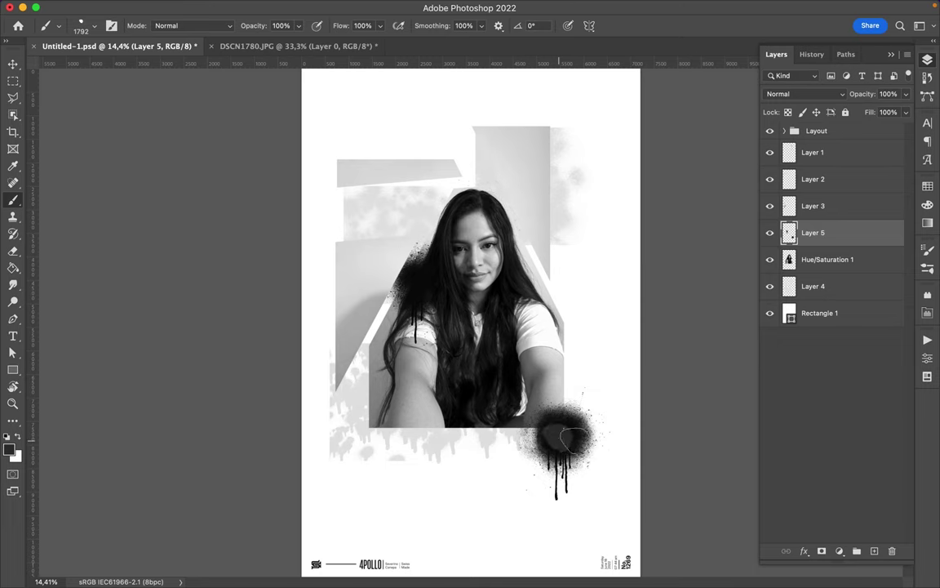
# Step: Target Layer 1 and add a new empty Layer 6 above it
pyautogui.press('i')
pyautogui.press('alt')
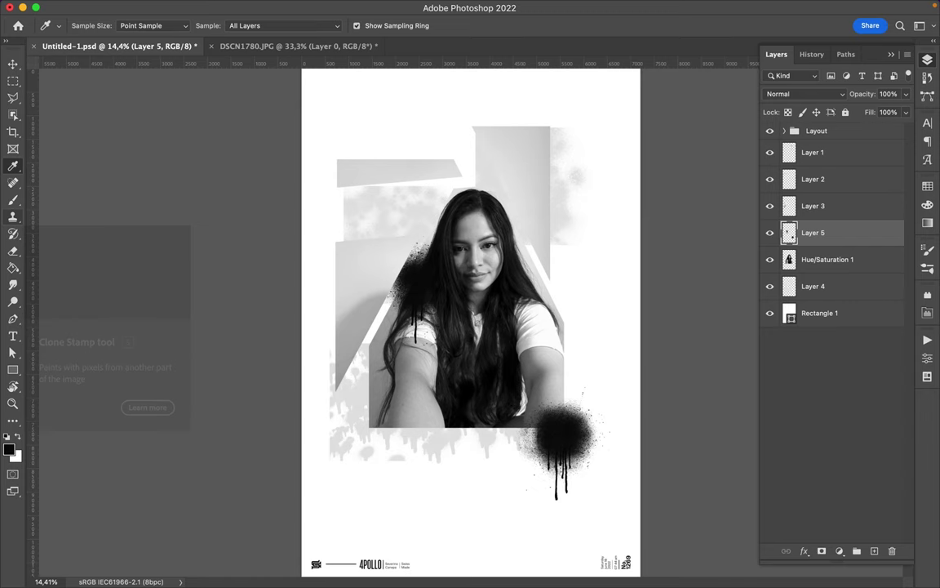
pyautogui.press('b')
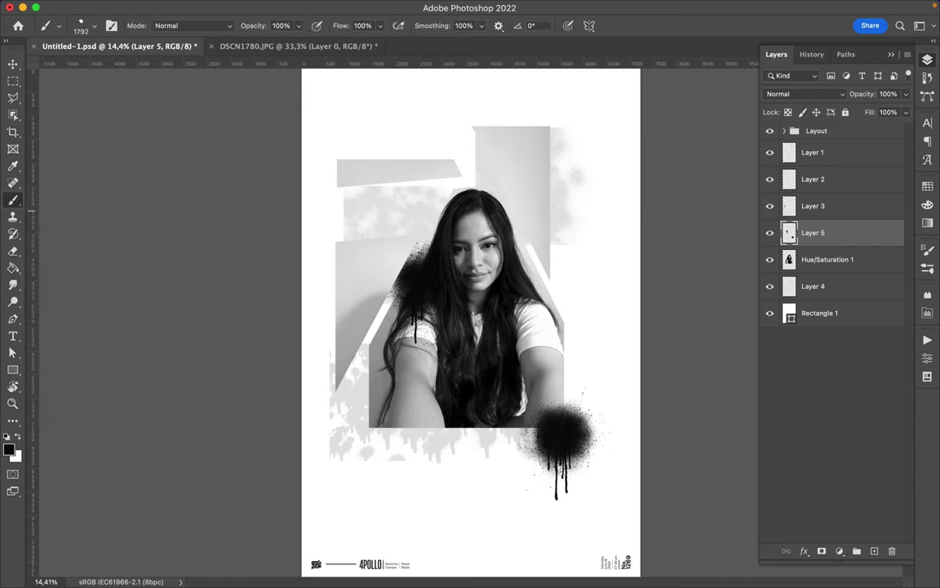
pyautogui.hotkey('alt', ']')
pyautogui.hotkey('alt', ']')
pyautogui.hotkey('alt', ']')
pyautogui.hotkey('ctrl', 'shift', 'alt', 'n')
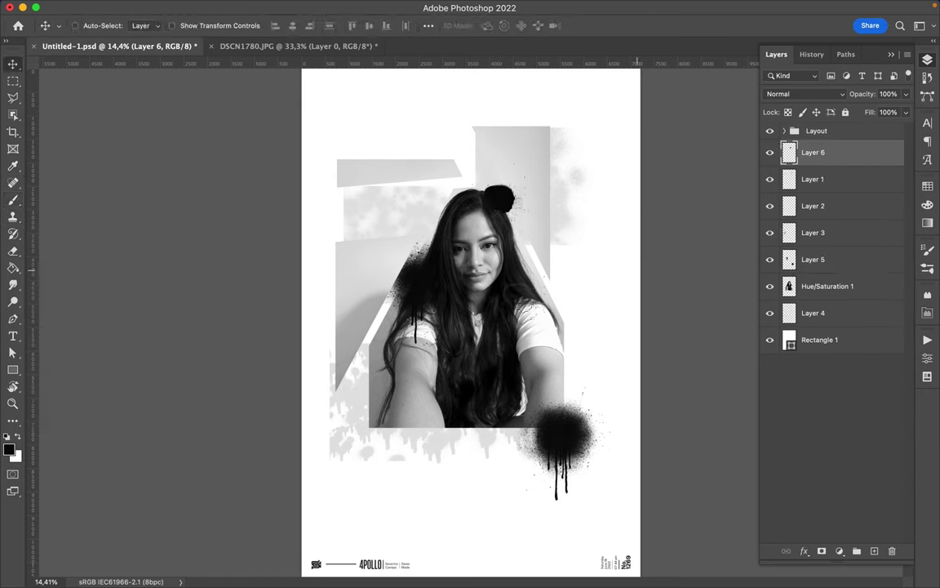
# Step: Stamp black splatters left of the torso and drips below the photo with Graff 4
pyautogui.rightClick(529, 194)
pyautogui.click(367, 349)
pyautogui.click(563, 437)
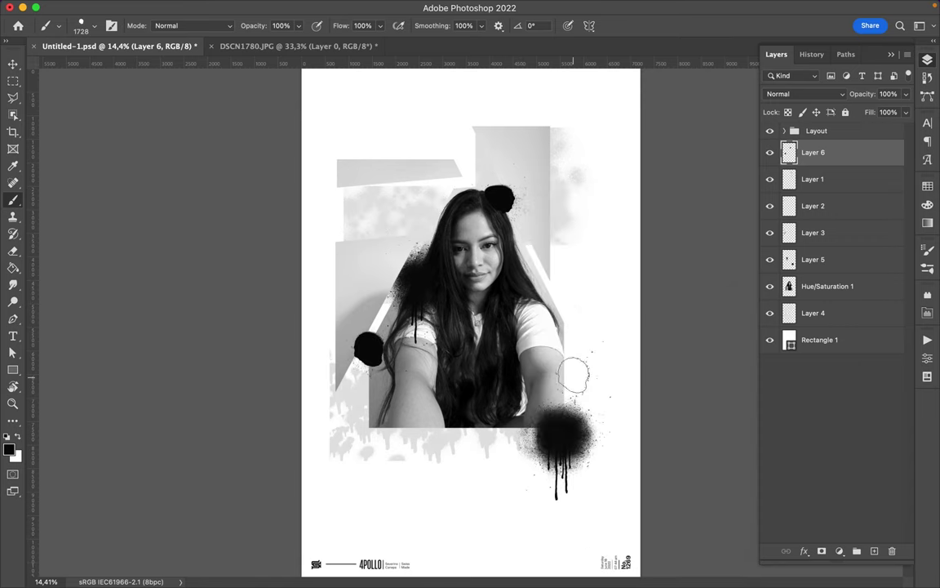
pyautogui.rightClick(533, 192)
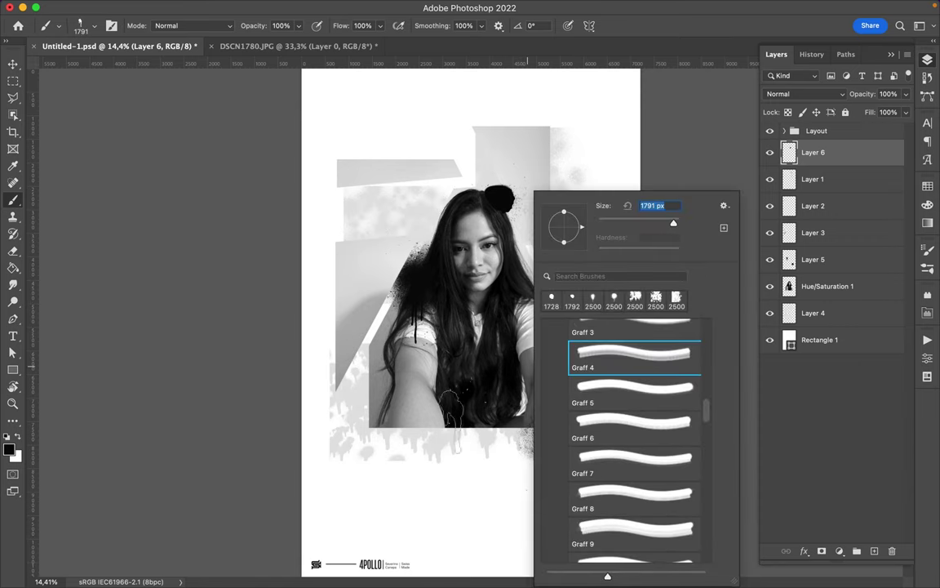
pyautogui.click(453, 433)
pyautogui.rightClick(542, 193)
pyautogui.click(643, 390)
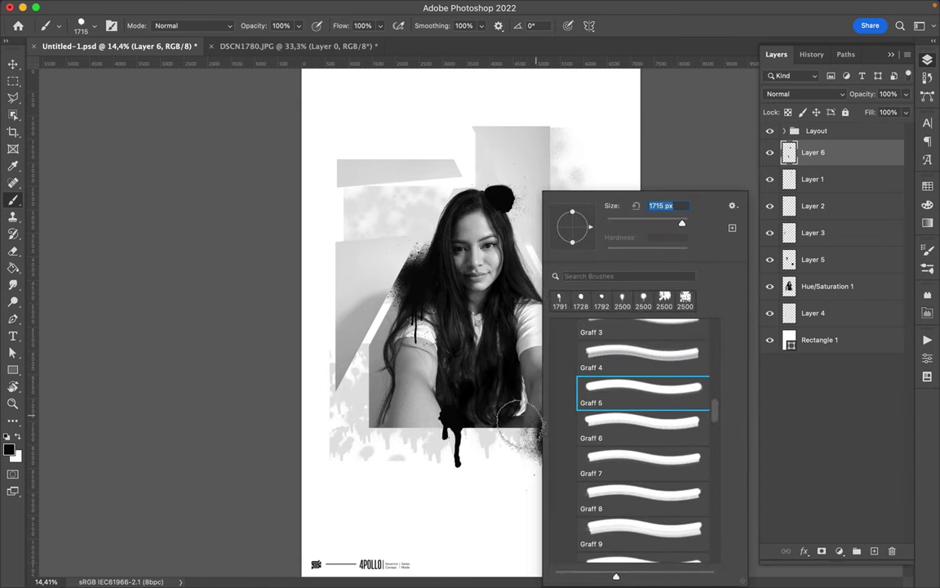
# Step: With the Graff 24 brush, stamp a dripping black blot and splatters beside both shoulders
pyautogui.scroll(-3, 644, 441)
pyautogui.scroll(-3, 645, 441)
pyautogui.scroll(-3, 644, 440)
pyautogui.scroll(-3, 645, 440)
pyautogui.click(642, 406)
pyautogui.click(563, 433)
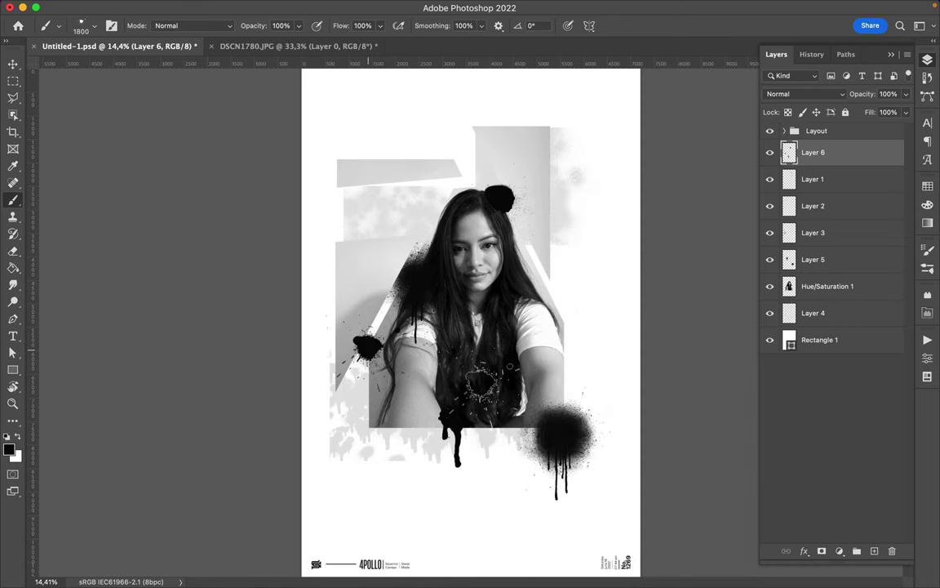
pyautogui.moveTo(532, 276); pyautogui.dragTo(403, 261)
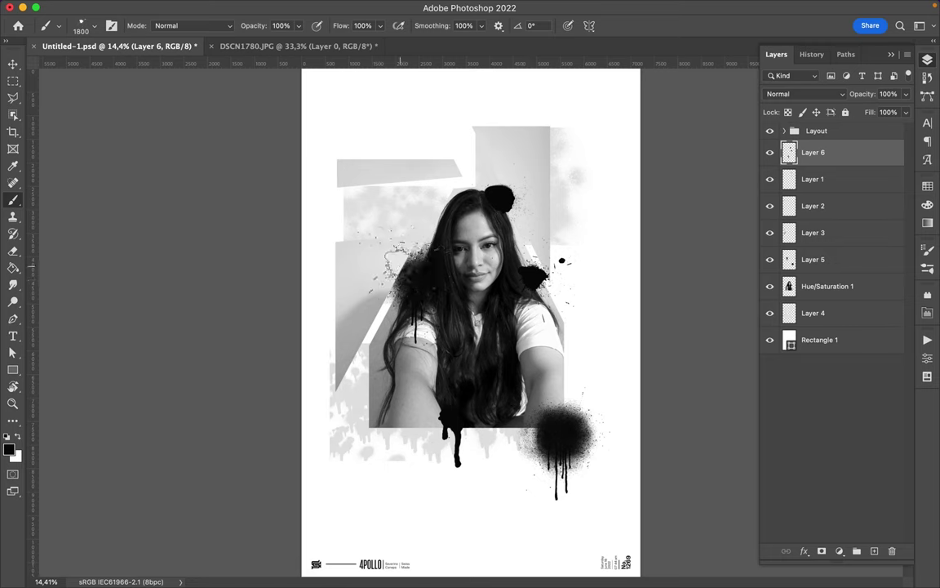
# Step: Eyedrop a grey tone from the image as the new paint colour
pyautogui.keyDown('alt'); pyautogui.click(499, 303); pyautogui.keyUp('alt')
pyautogui.rightClick(503, 355)
pyautogui.press('Escape')
pyautogui.click(463, 226)
pyautogui.rightClick(461, 232)
pyautogui.press('Escape')
pyautogui.press('b')
# Step: Paint grey grunge strokes near the poster top with the Graff 34 brush
pyautogui.rightClick(468, 193)
pyautogui.scroll(-3, 566, 392)
pyautogui.click(481, 163)
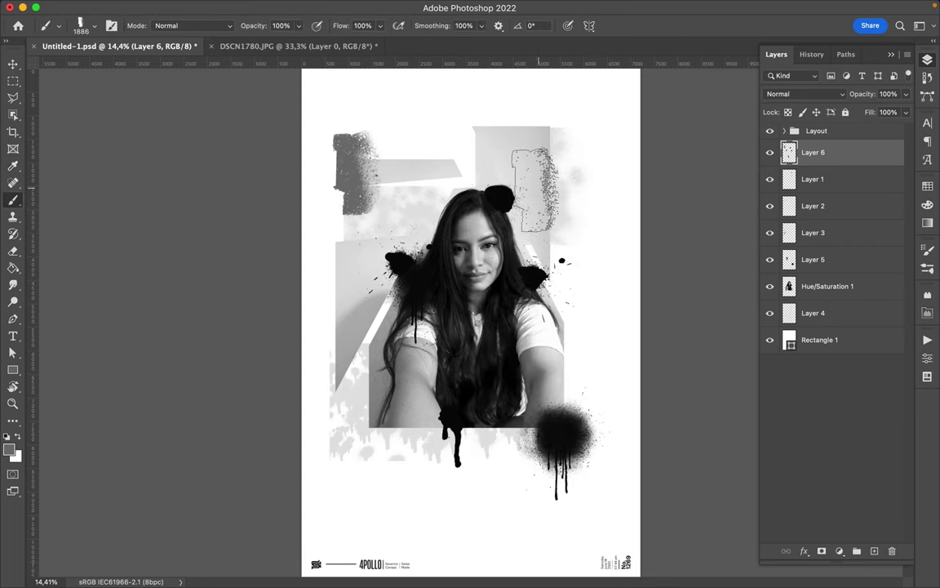
pyautogui.press('v')
pyautogui.rightClick(532, 282)
pyautogui.press('Escape')
pyautogui.press('b')
pyautogui.rightClick(436, 194)
pyautogui.click(530, 447)
pyautogui.click(542, 151)
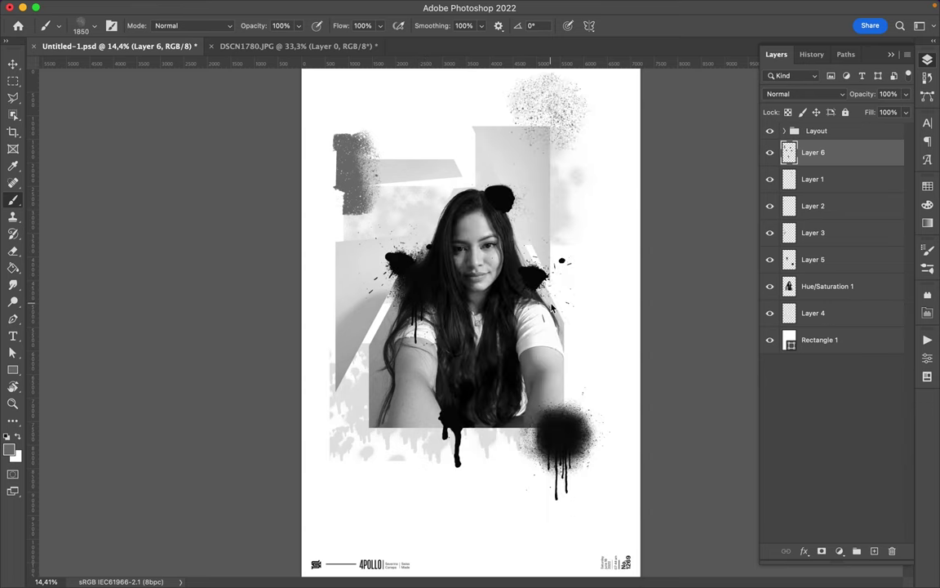
pyautogui.rightClick(547, 110)
# Step: Browse the brush presets, leaving the subtle-screen brush set collapsed
pyautogui.scroll(10, 637, 360)
pyautogui.scroll(5, 636, 360)
pyautogui.scroll(5, 638, 371)
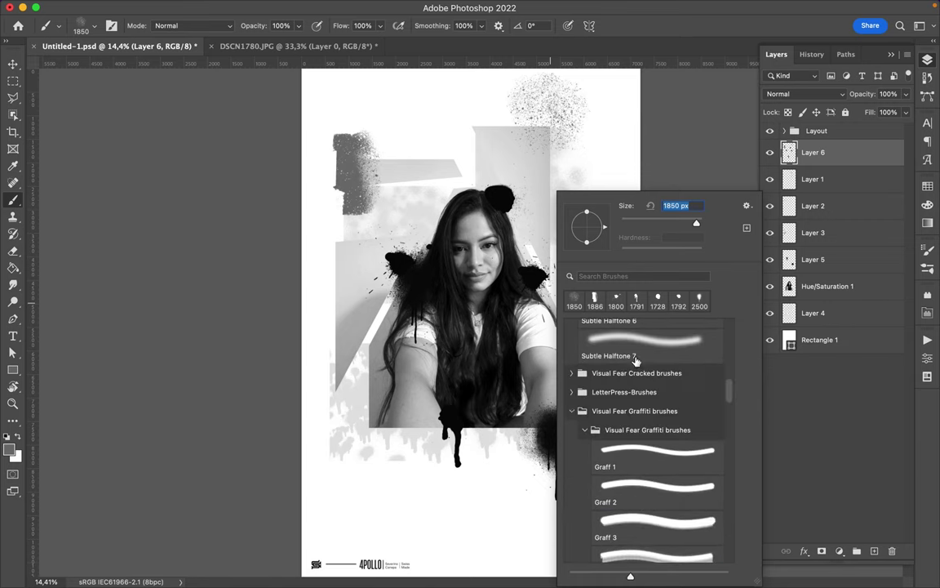
pyautogui.scroll(3, 641, 384)
pyautogui.scroll(5, 643, 400)
pyautogui.scroll(-10, 642, 399)
pyautogui.click(621, 419)
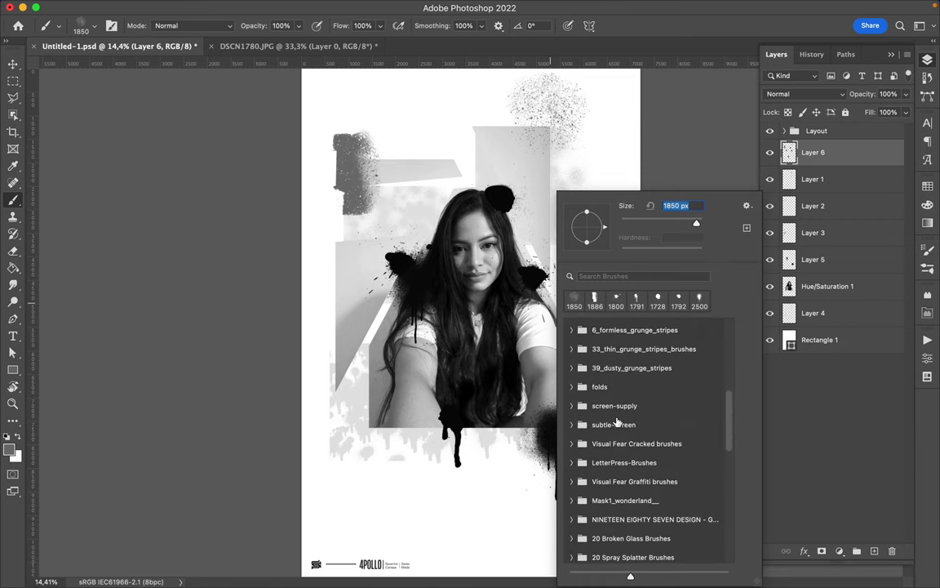
pyautogui.scroll(2, 631, 464)
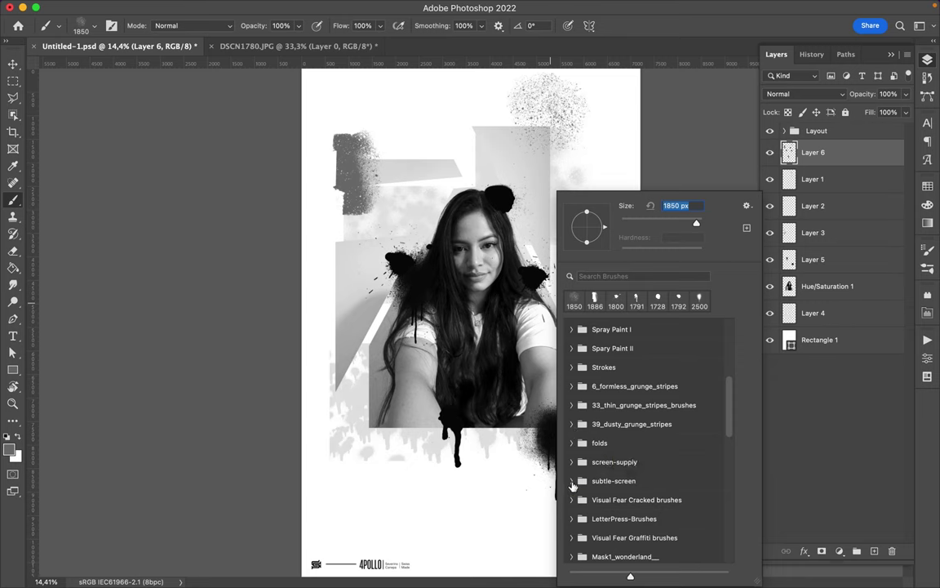
pyautogui.click(572, 482)
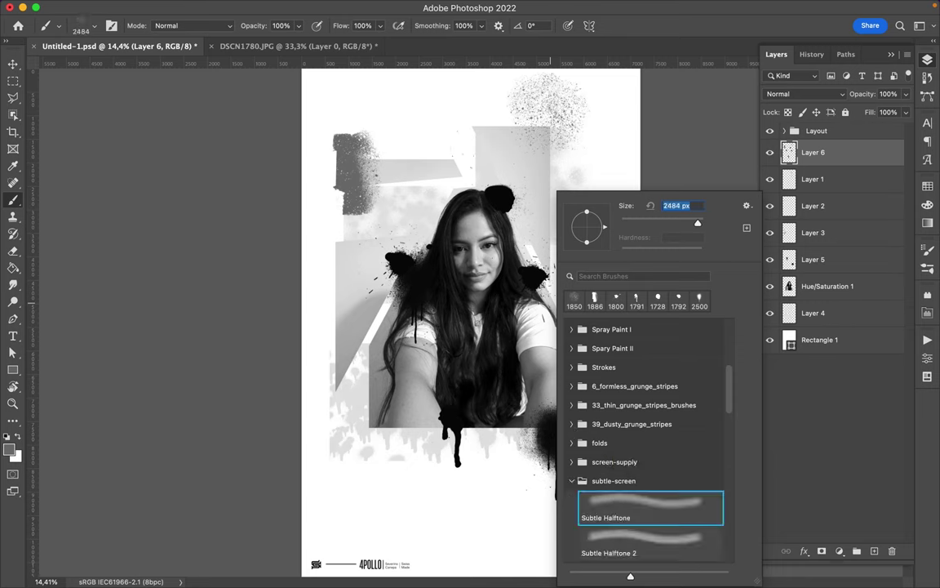
pyautogui.click(570, 481)
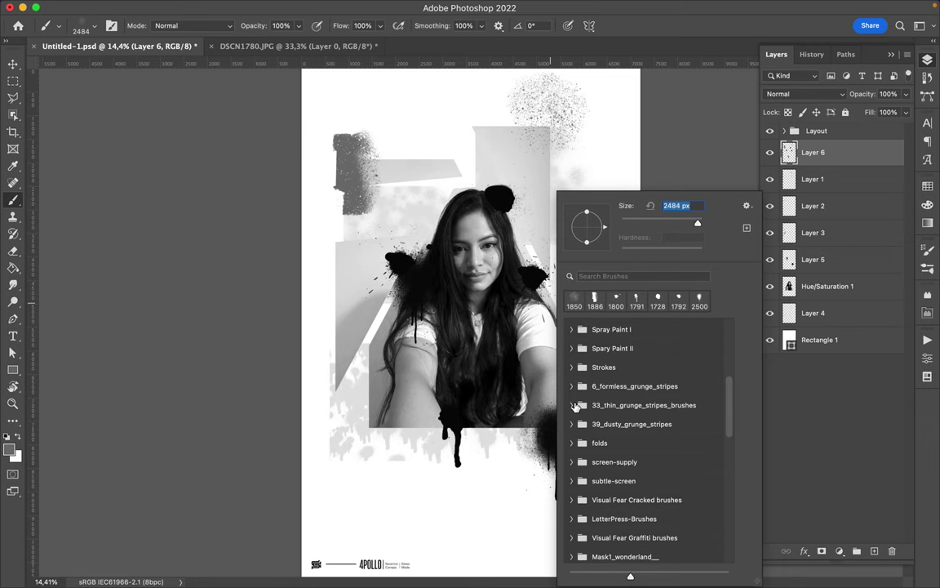
# Step: Expand the Spray Paint I and II sets and choose a large 4912 px textured brush
pyautogui.scroll(3, 581, 412)
pyautogui.click(571, 388)
pyautogui.scroll(-5, 577, 432)
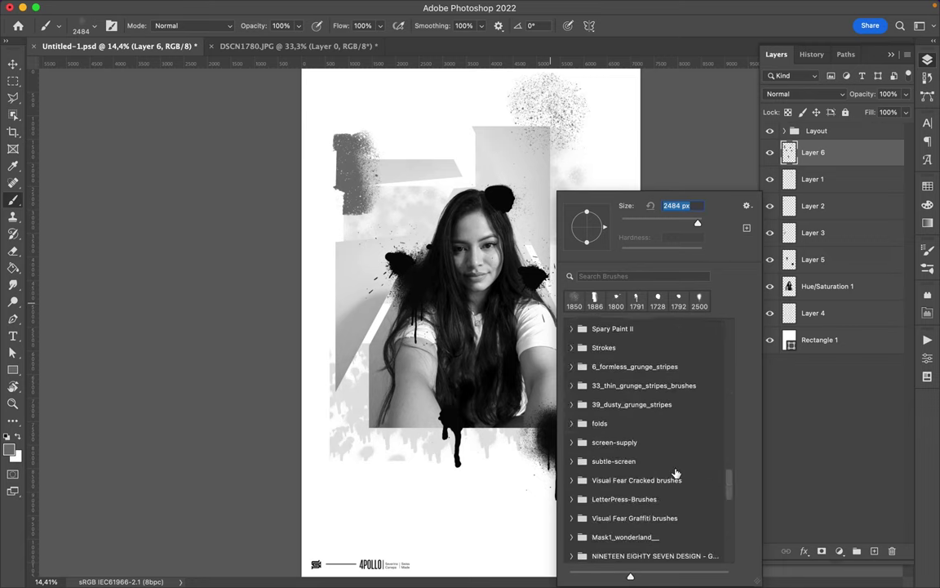
pyautogui.scroll(2, 577, 474)
pyautogui.click(576, 471)
pyautogui.scroll(-3, 632, 497)
pyautogui.scroll(-2, 654, 477)
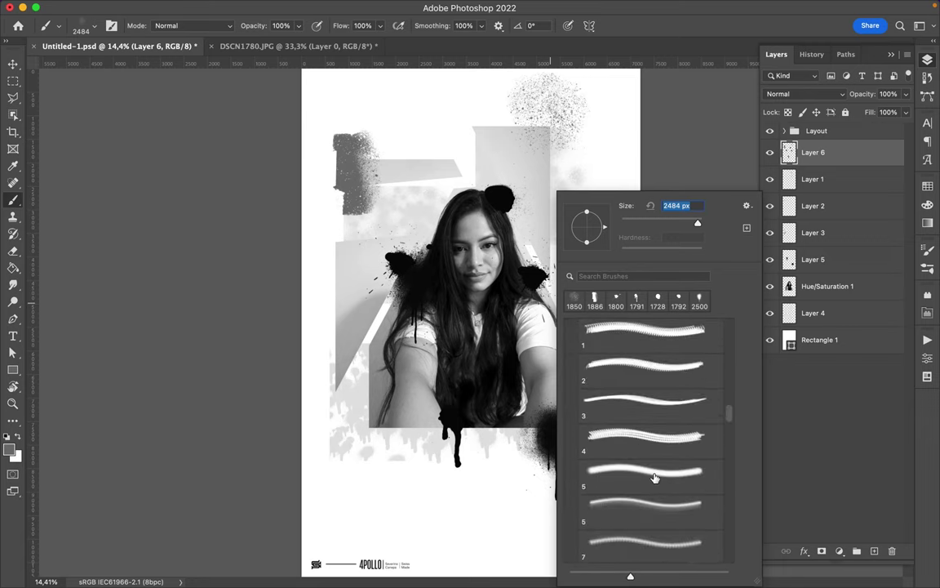
pyautogui.doubleClick(655, 475)
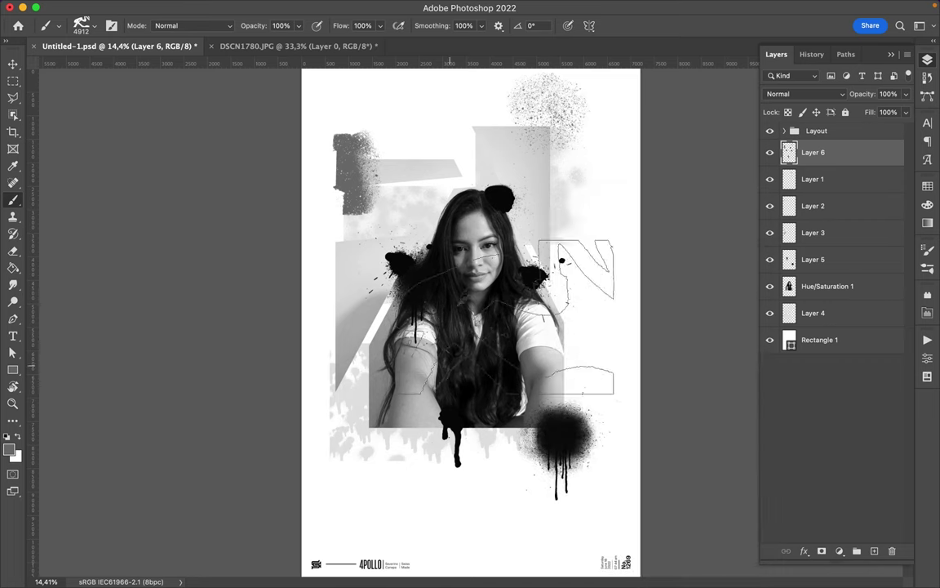
# Step: Add a new layer above Rectangle 1 and stamp a grey brush texture at the right
pyautogui.click(819, 340)
pyautogui.hotkey('ctrl', 'shift', 'alt', 'n')
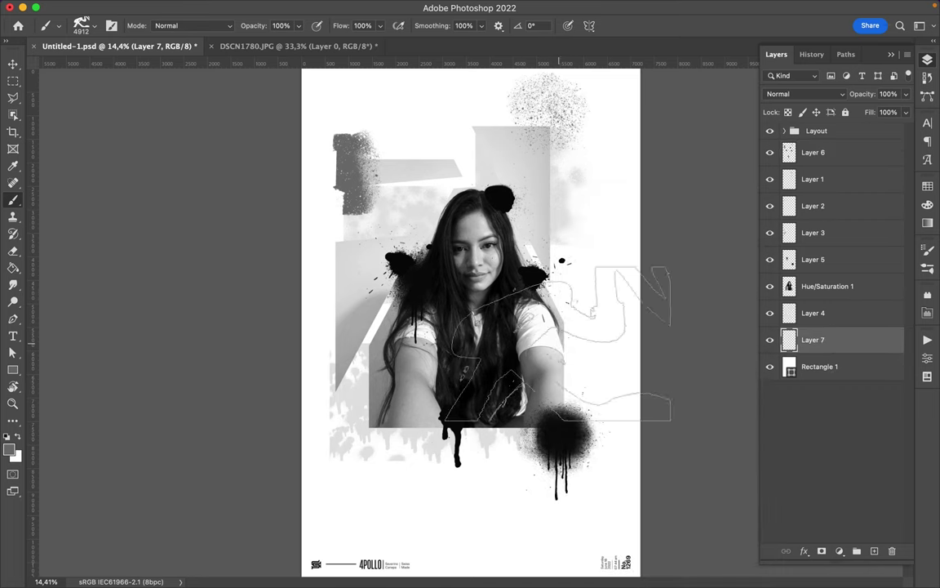
pyautogui.click(530, 342)
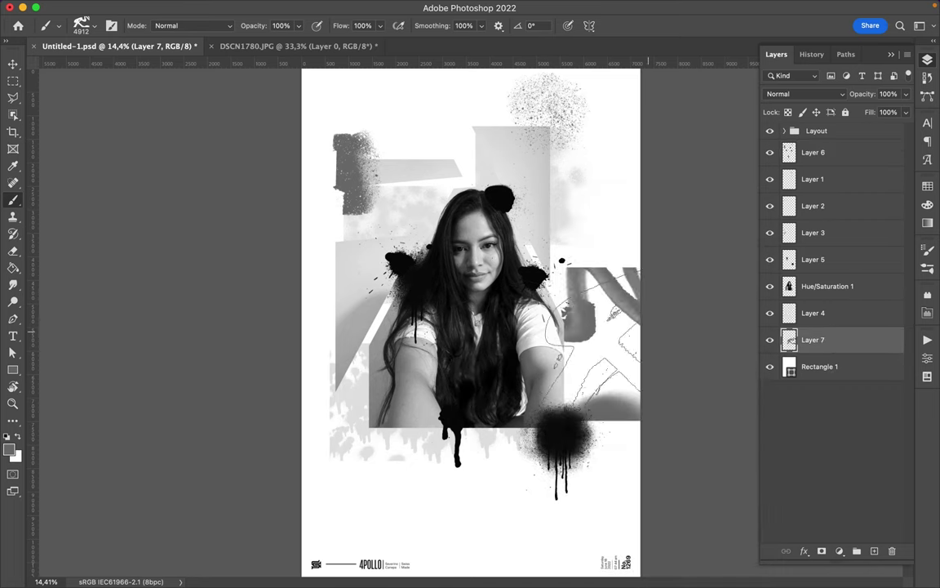
# Step: Switch to the 32 stroke brush preset and paint a texture at the poster's left edge
pyautogui.rightClick(608, 400)
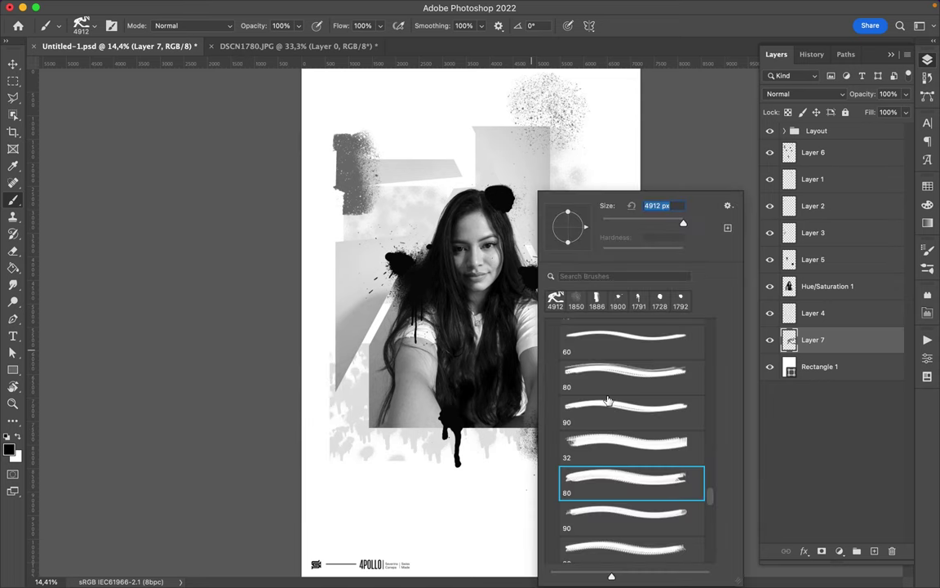
pyautogui.click(620, 445)
pyautogui.scroll(-3, 620, 445)
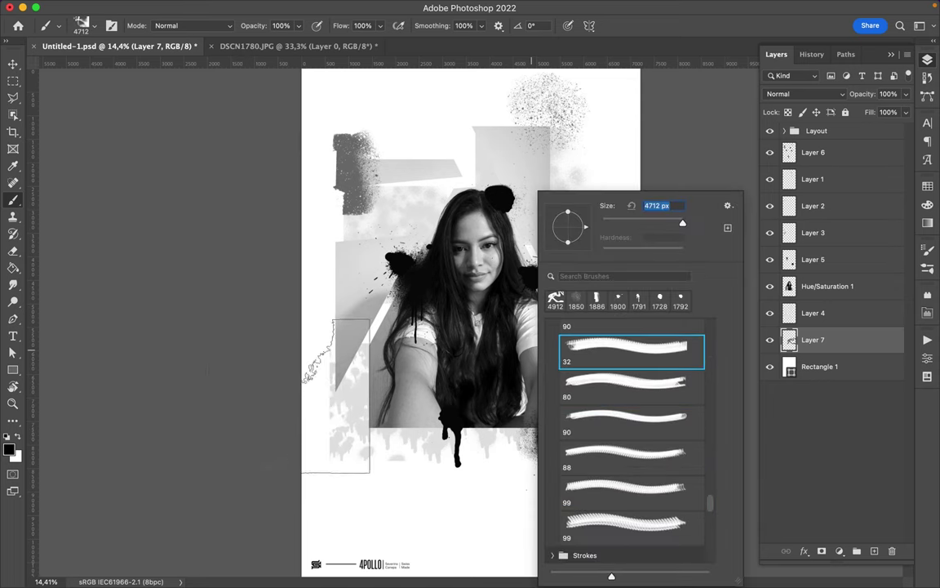
pyautogui.click(218, 350)
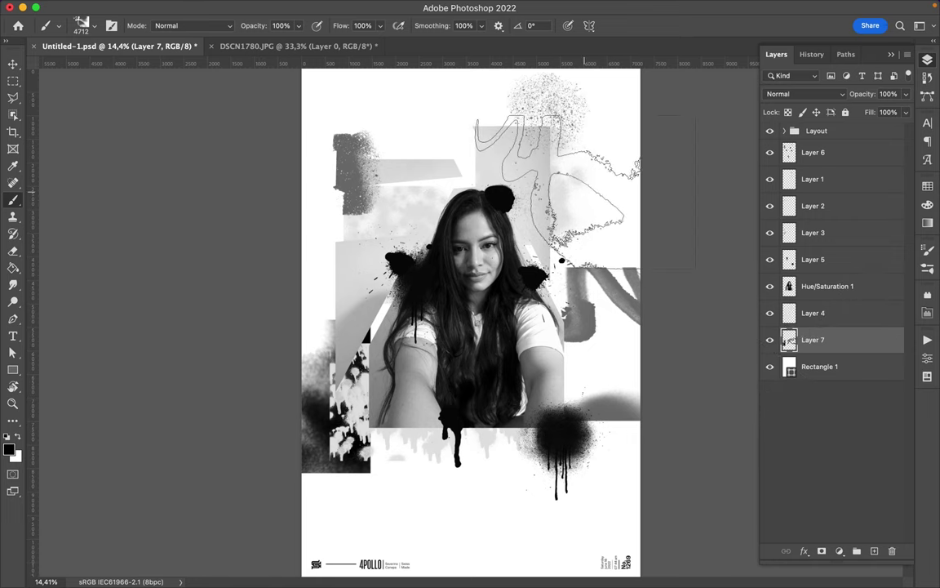
# Step: Add a new layer above Layer 6 and stamp a grey smoke texture at the top right
pyautogui.click(824, 152)
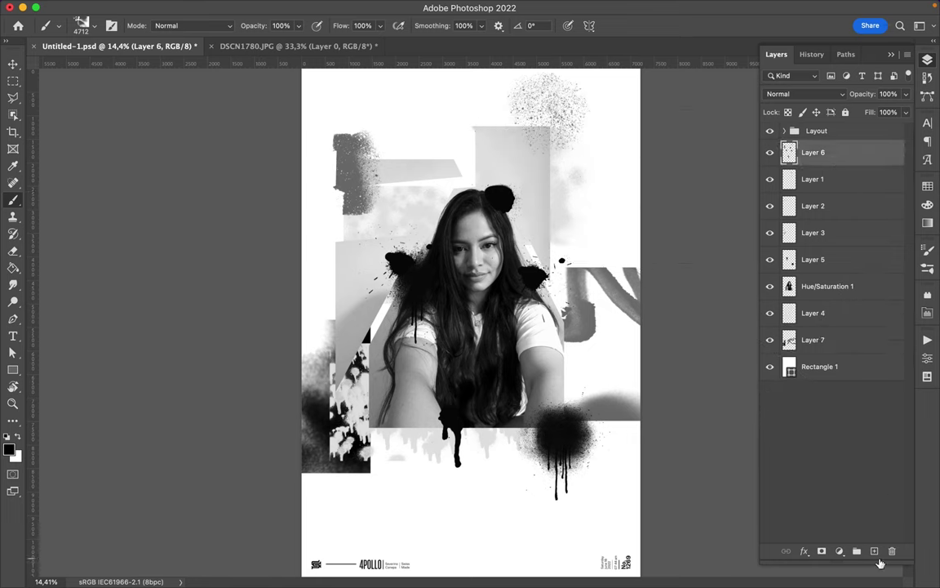
pyautogui.hotkey('ctrl', 'shift', 'alt', 'n')
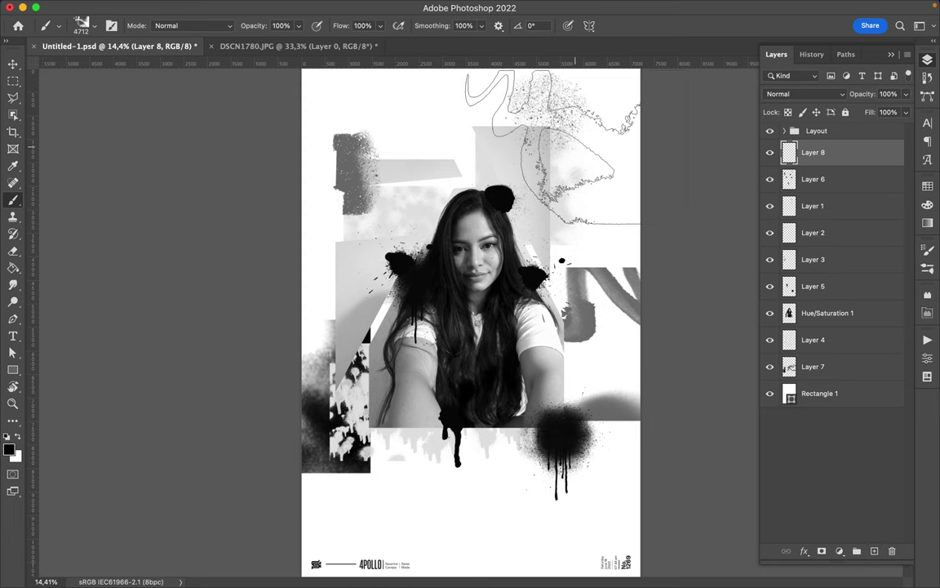
pyautogui.scroll(-1, 553, 147)
pyautogui.click(555, 151)
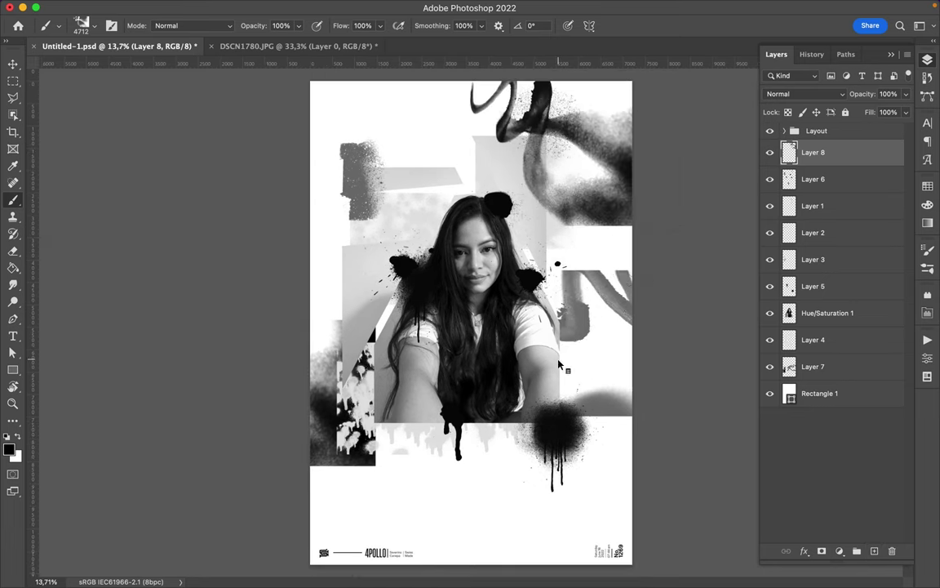
# Step: With the 90 stroke brush preset, stamp black strokes at the upper left and right edge
pyautogui.rightClick(560, 365)
pyautogui.click(657, 380)
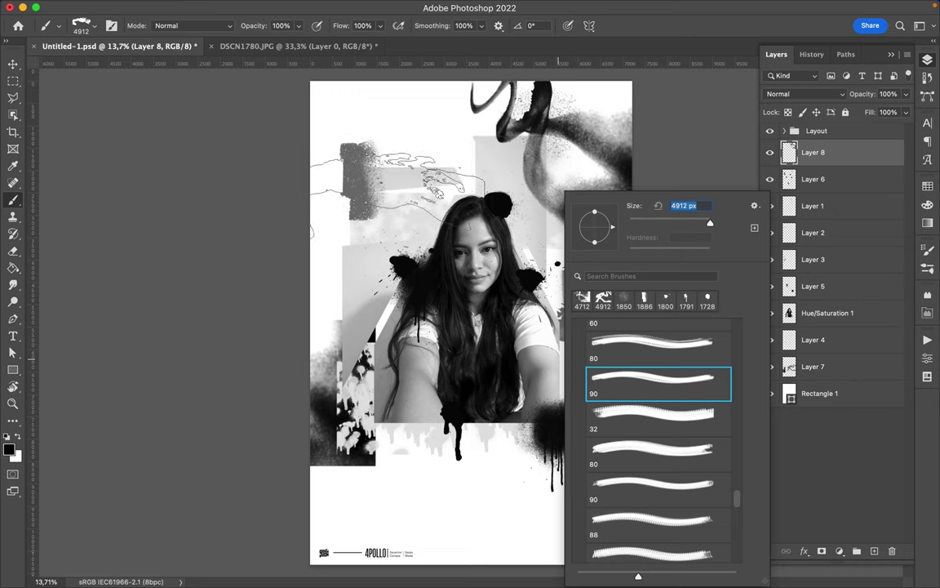
pyautogui.press('Return')
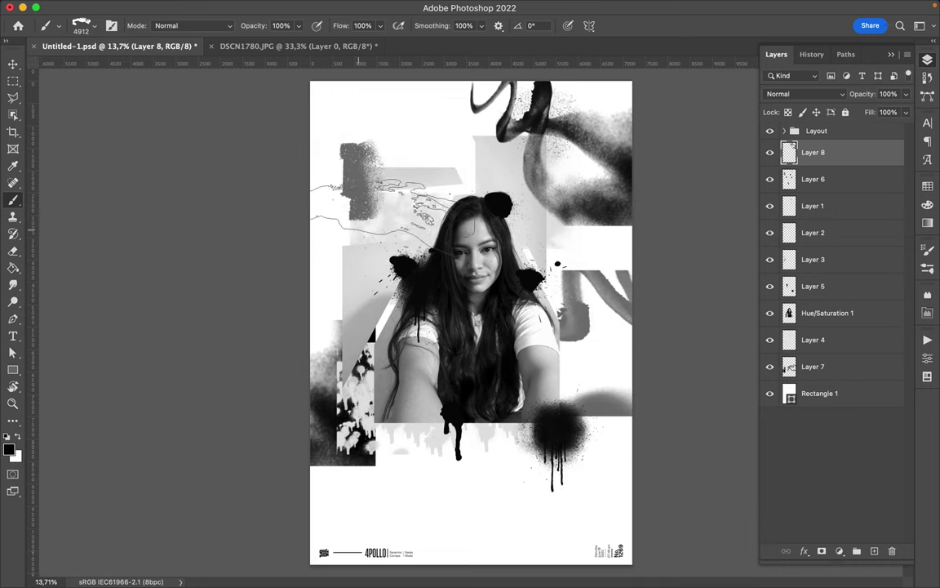
pyautogui.click(396, 219)
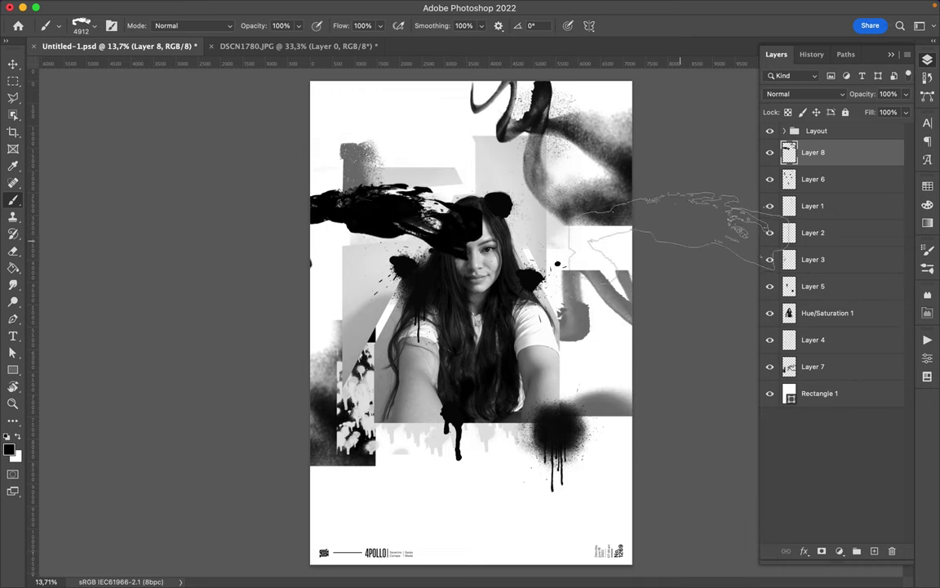
pyautogui.click(620, 248)
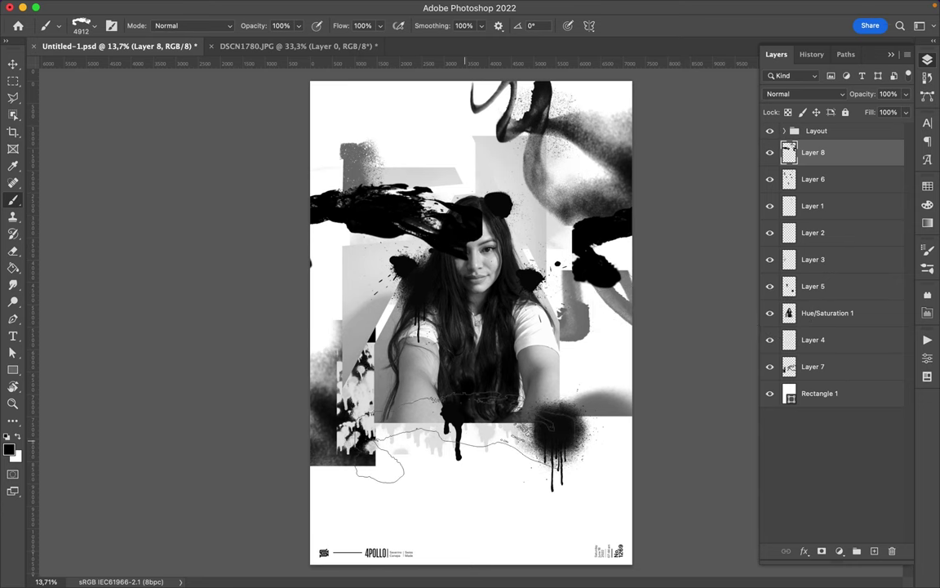
# Step: Switch to the 60 stroke brush preset and paint a black stroke across the lower left
pyautogui.press('v')
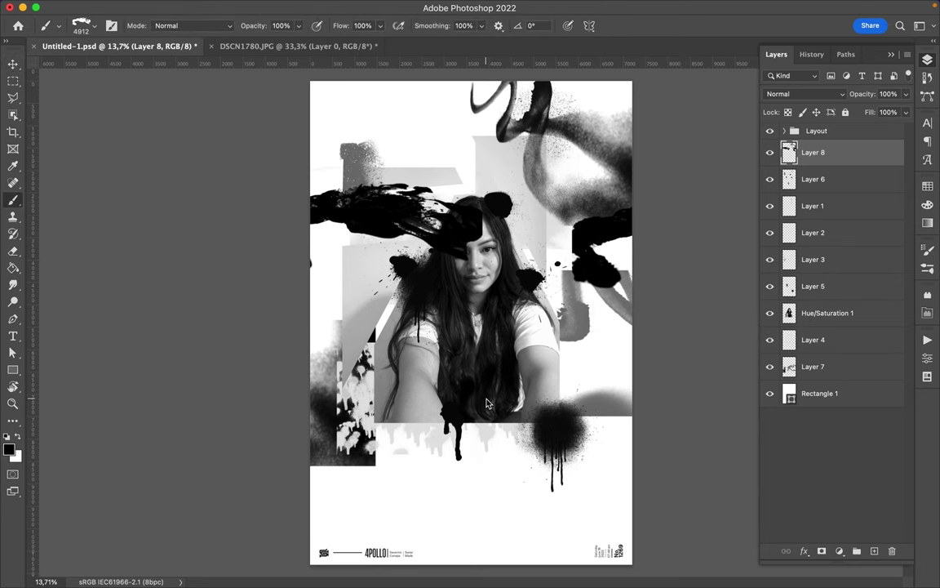
pyautogui.rightClick(486, 403)
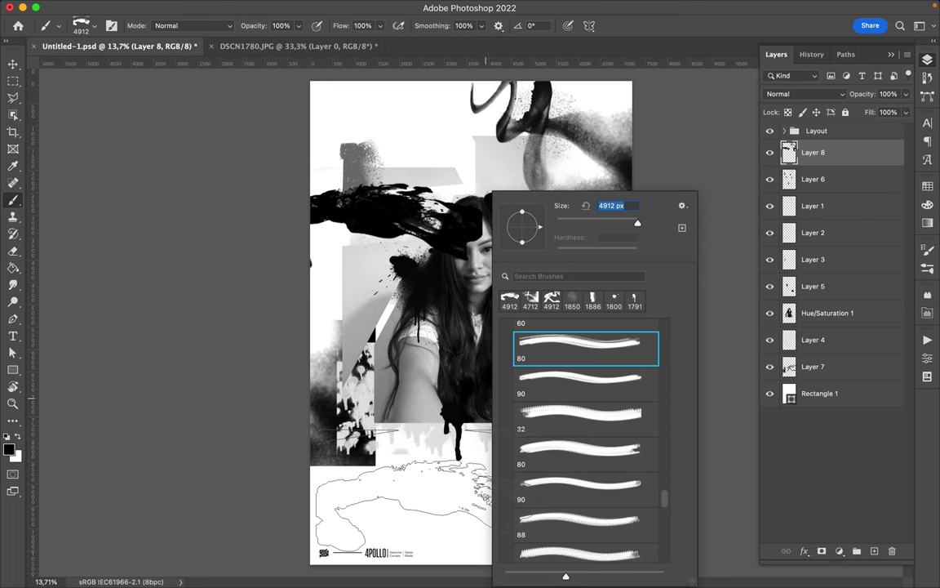
pyautogui.press('Escape')
pyautogui.rightClick(491, 403)
pyautogui.scroll(3, 582, 398)
pyautogui.click(582, 398)
pyautogui.press('Return')
pyautogui.click(398, 413)
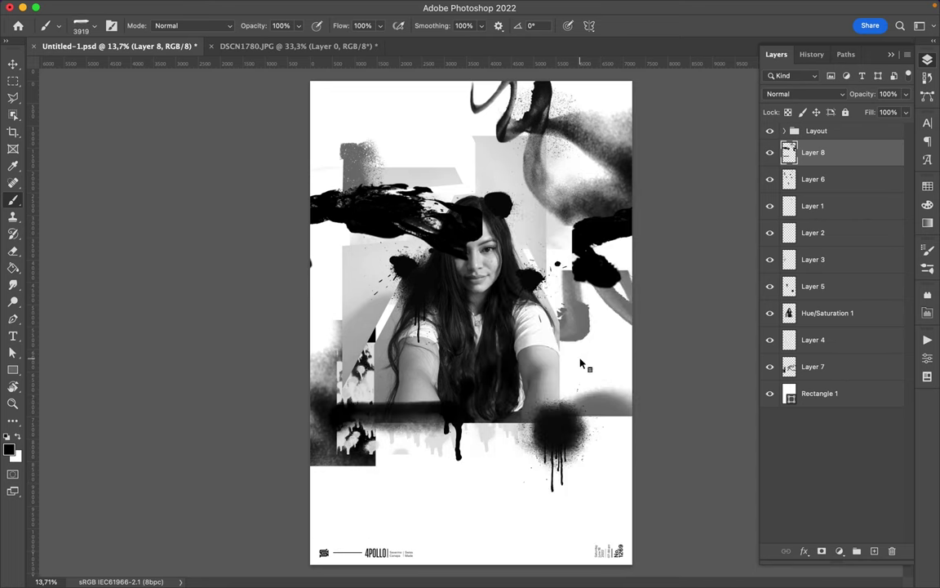
# Step: With the 70 stroke brush preset, stamp black strokes at the right edge and left middle
pyautogui.rightClick(581, 364)
pyautogui.click(653, 366)
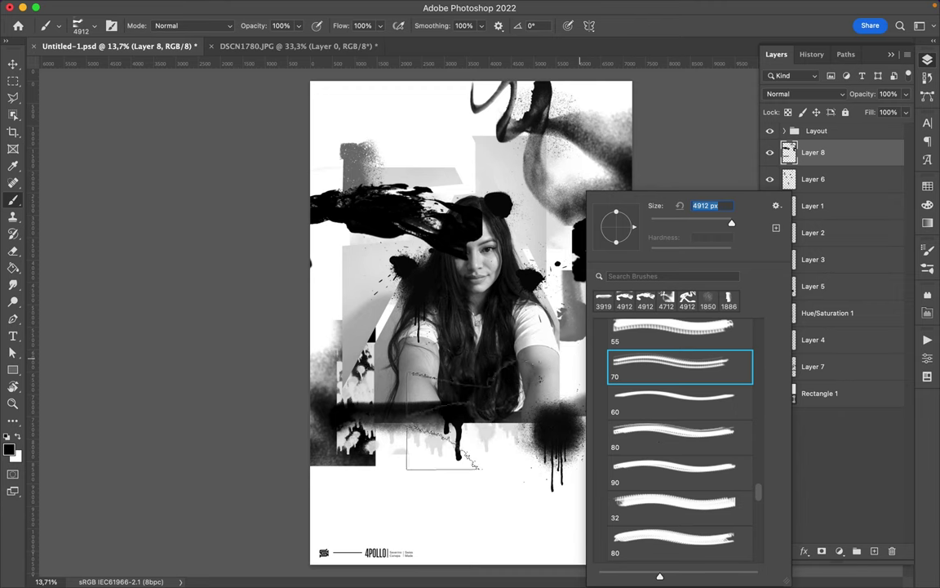
pyautogui.scroll(-1, 444, 420)
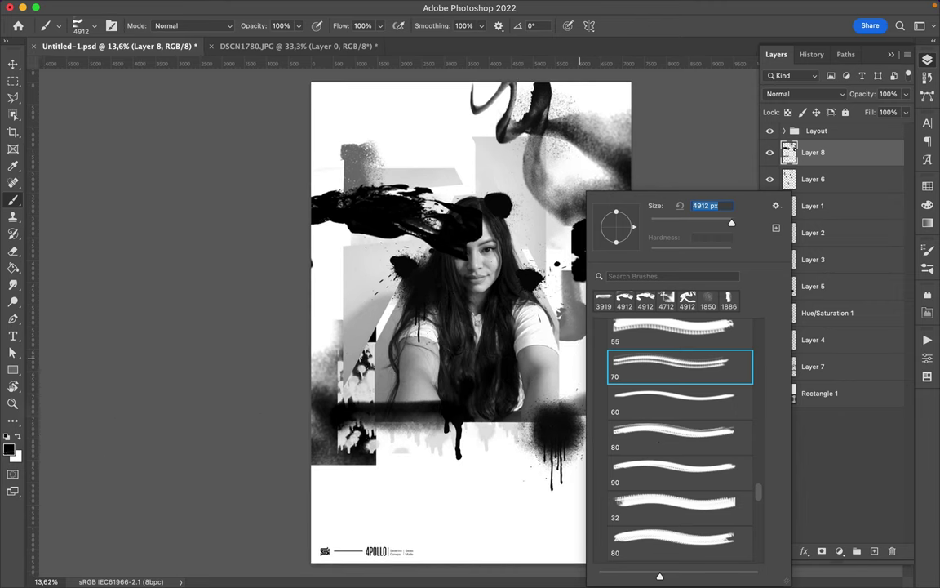
pyautogui.click(18, 438)
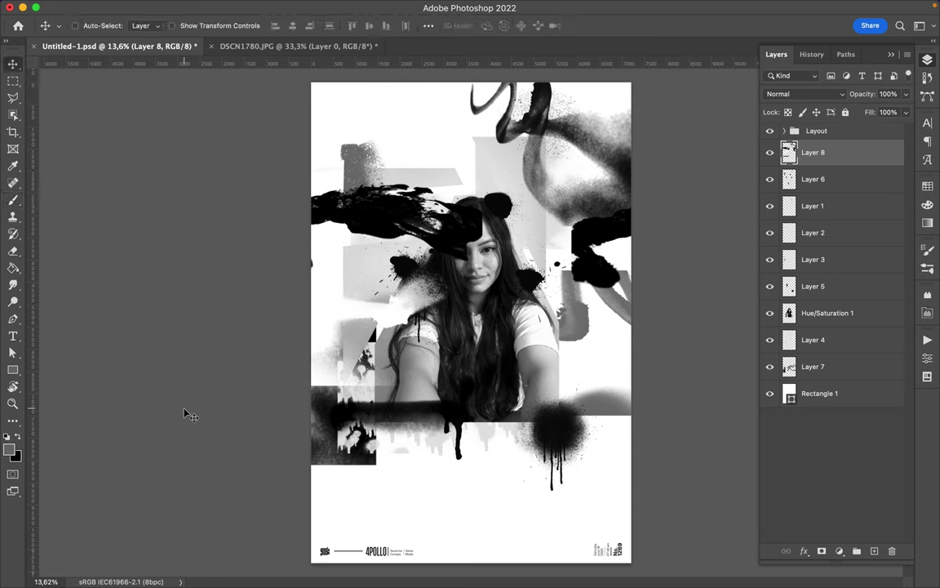
pyautogui.rightClick(450, 194)
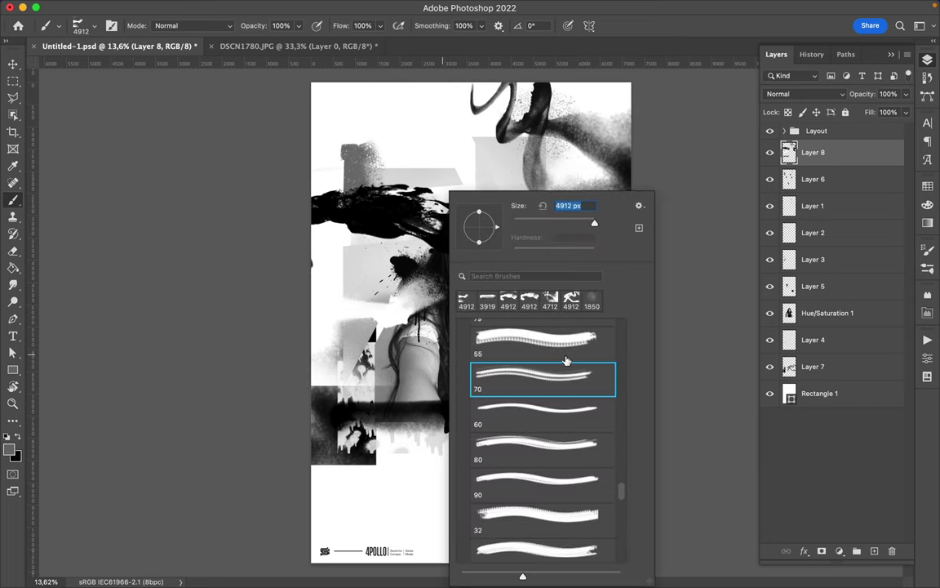
pyautogui.press('Return')
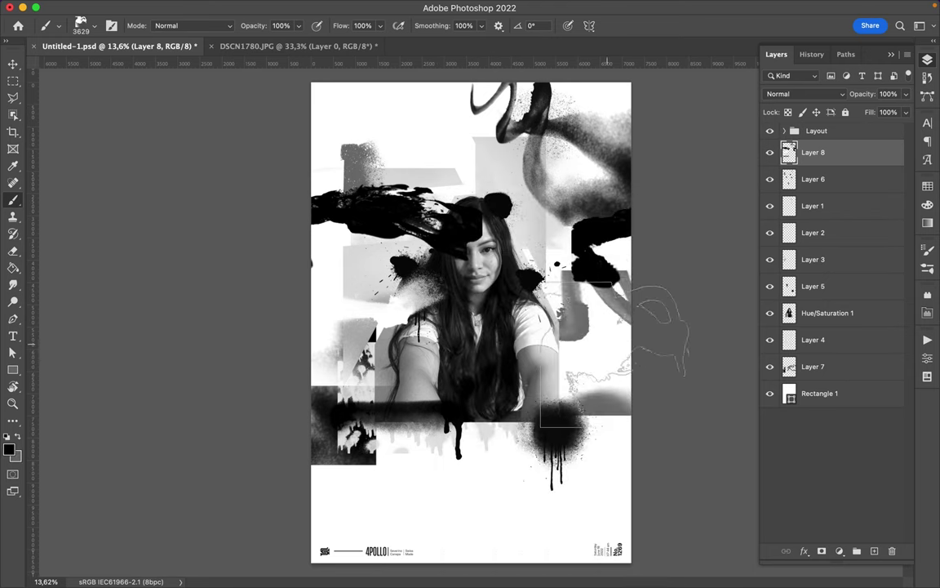
pyautogui.click(645, 325)
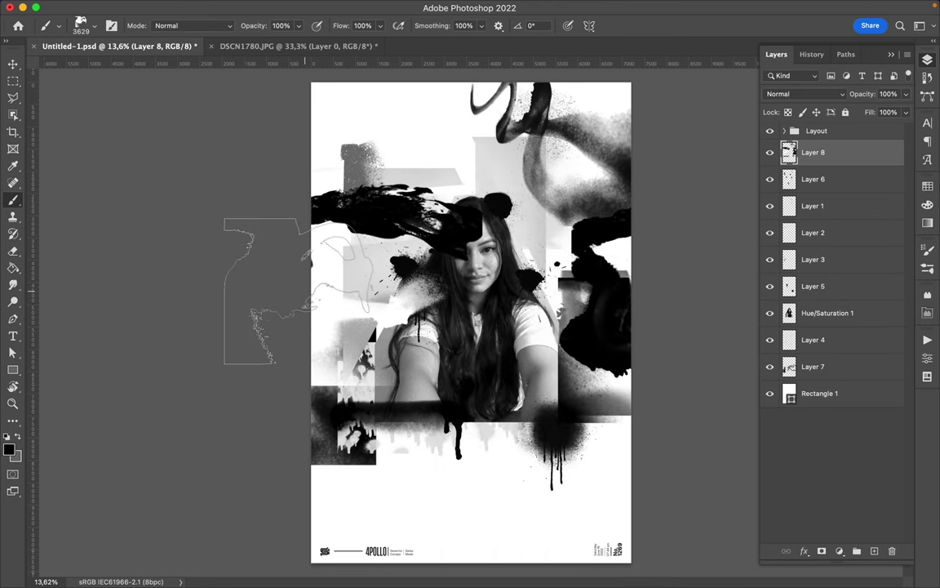
pyautogui.click(269, 261)
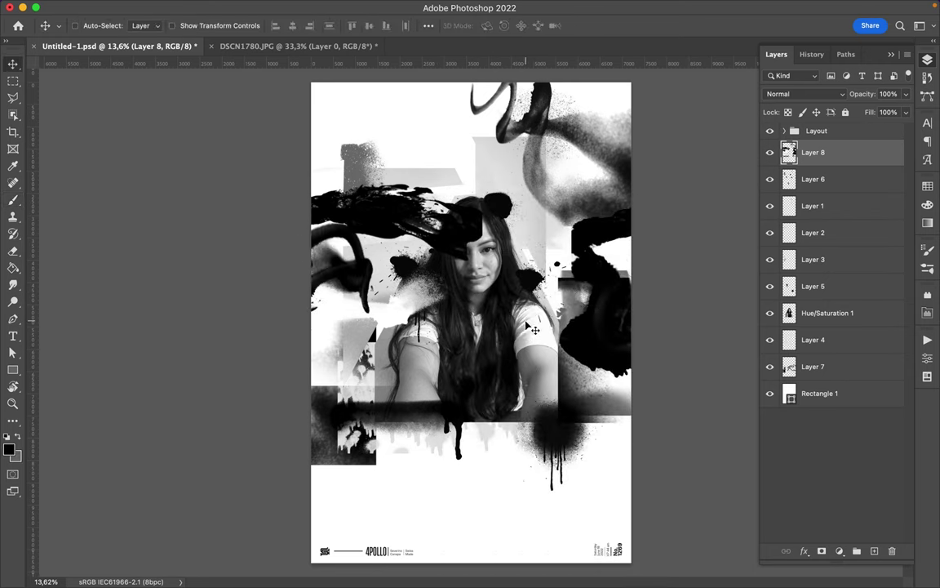
# Step: Stamp black splatter across the top, then paint spray drips with brush 28 across top, right and bottom
pyautogui.rightClick(432, 317)
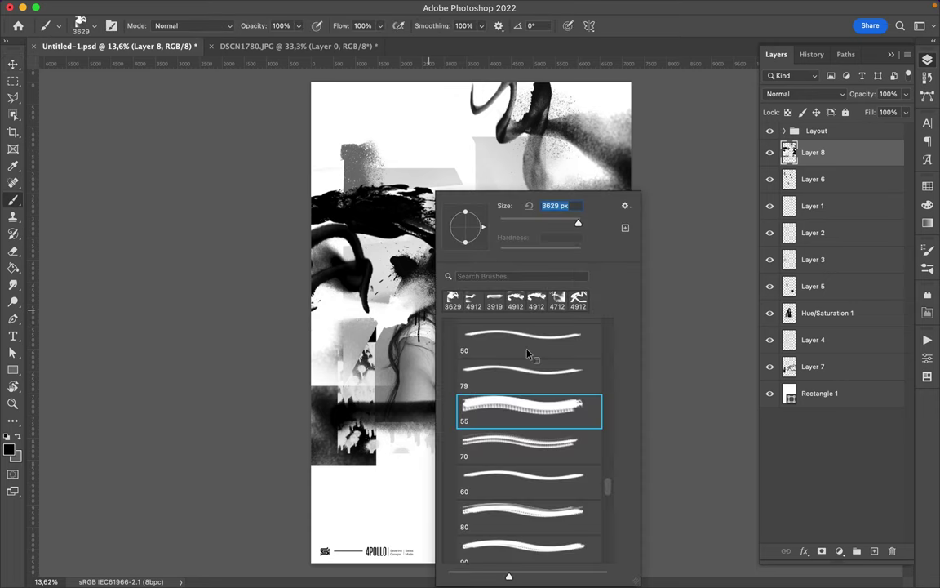
pyautogui.scroll(-2, 529, 355)
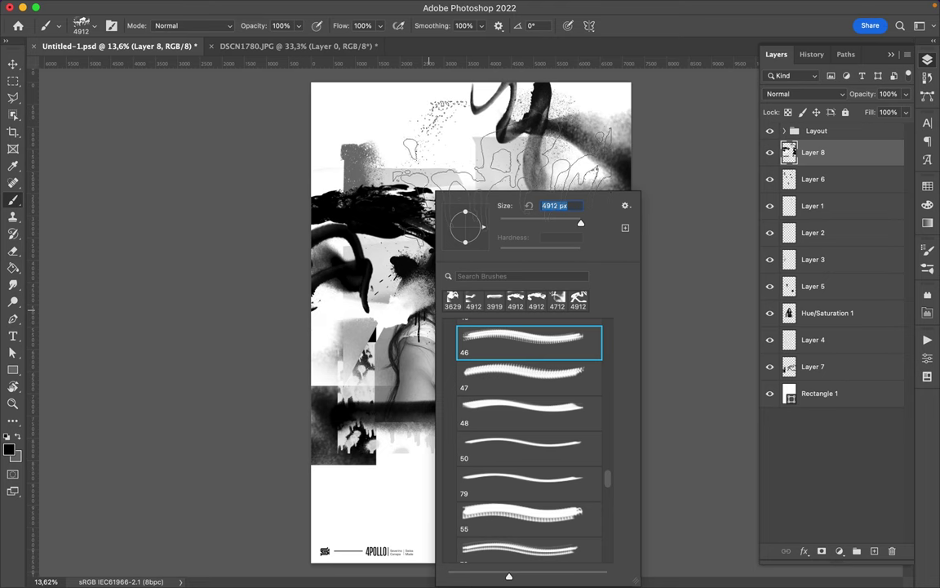
pyautogui.click(429, 163)
pyautogui.rightClick(503, 333)
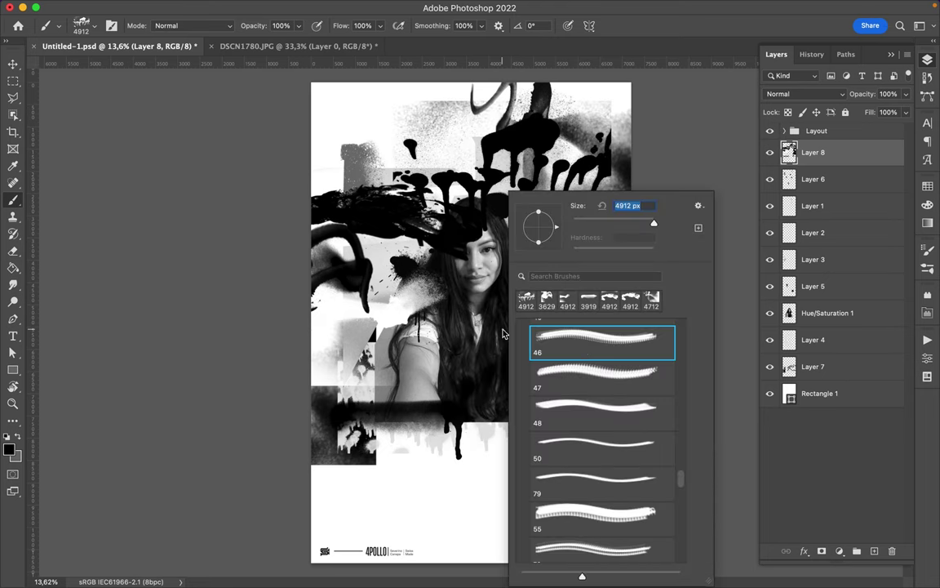
pyautogui.scroll(3, 582, 349)
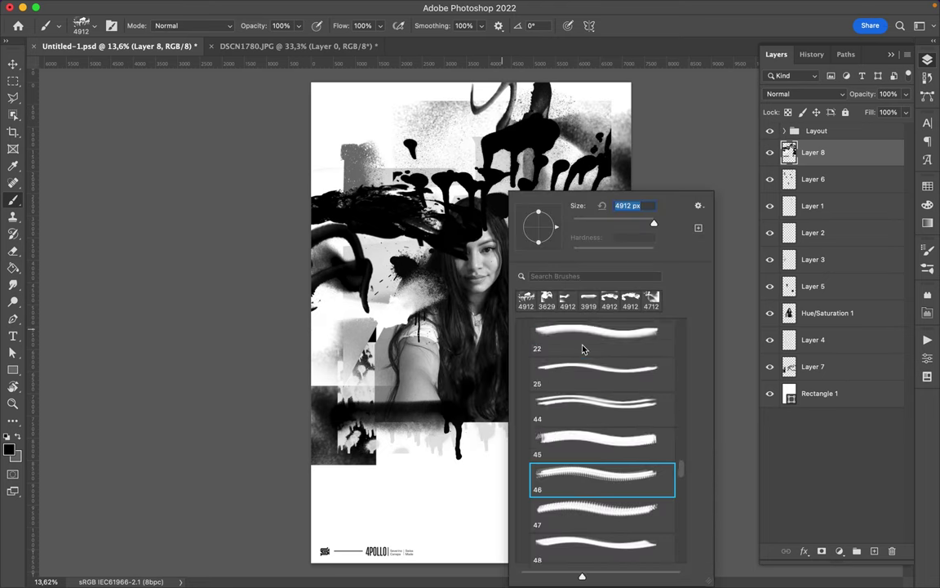
pyautogui.scroll(3, 582, 349)
pyautogui.click(581, 343)
pyautogui.moveTo(445, 234); pyautogui.dragTo(551, 445)
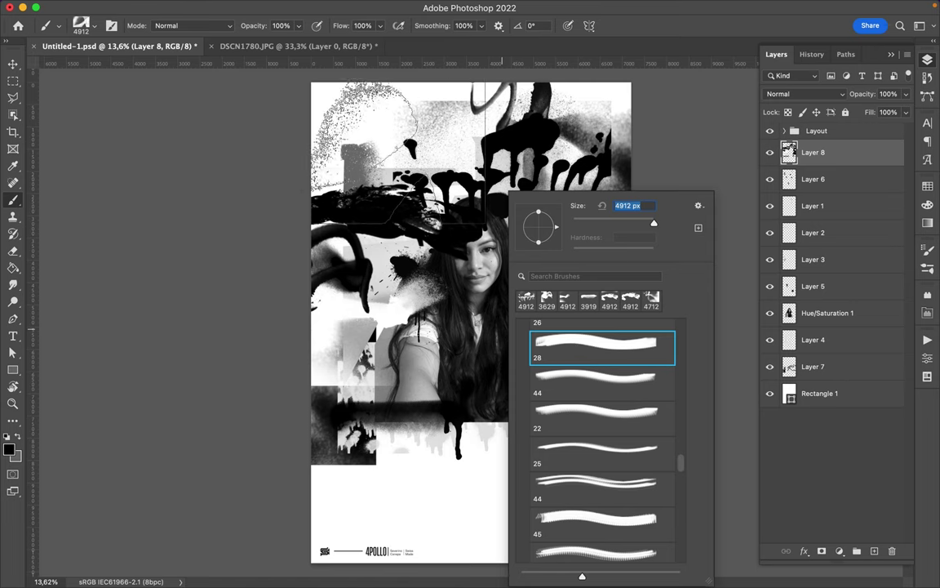
# Step: Undo the last stroke and draw an elliptical selection around the woman's face
pyautogui.hotkey('ctrl', 'z')
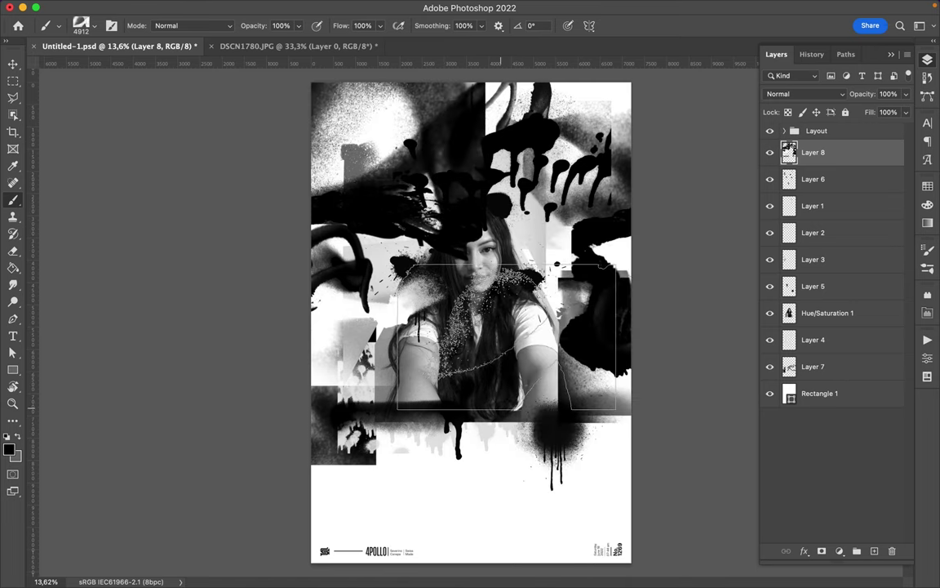
pyautogui.press('v')
pyautogui.press('m')
pyautogui.moveTo(470, 233); pyautogui.dragTo(502, 269)
# Step: Copy the selected face onto a new layer and move it up to the top right
pyautogui.keyDown('ctrl'); pyautogui.click(563, 274); pyautogui.keyUp('ctrl')
pyautogui.hotkey('ctrl', 'j')
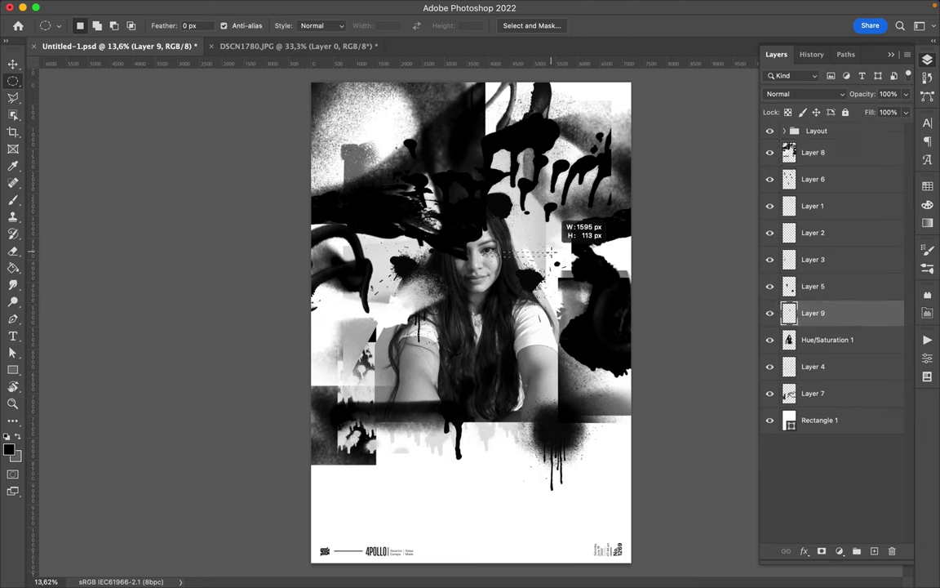
pyautogui.press('v')
pyautogui.moveTo(512, 254); pyautogui.dragTo(583, 152)
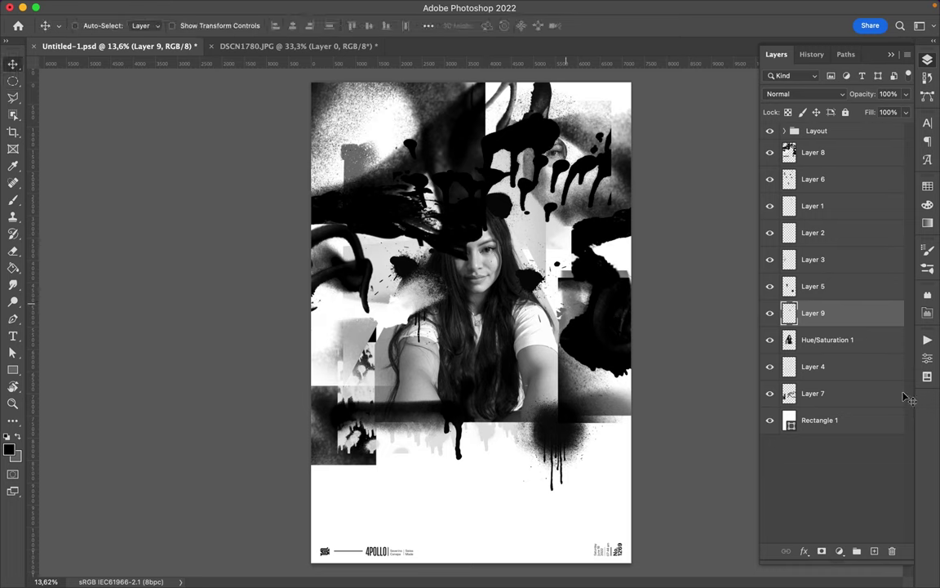
# Step: Add a new empty Layer 10 and return to the Brush tool
pyautogui.hotkey('ctrl', 'shift', 'alt', 'n')
pyautogui.rightClick(490, 296)
pyautogui.click(424, 263)
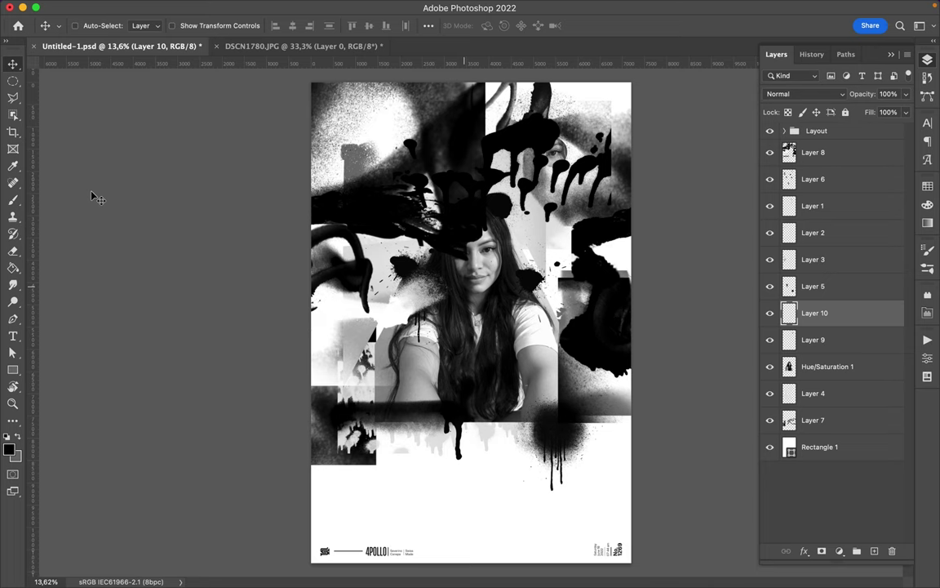
pyautogui.click(13, 200)
# Step: Collapse the Spray Paint I and Spray Paint II folders in the brush preset list
pyautogui.rightClick(567, 359)
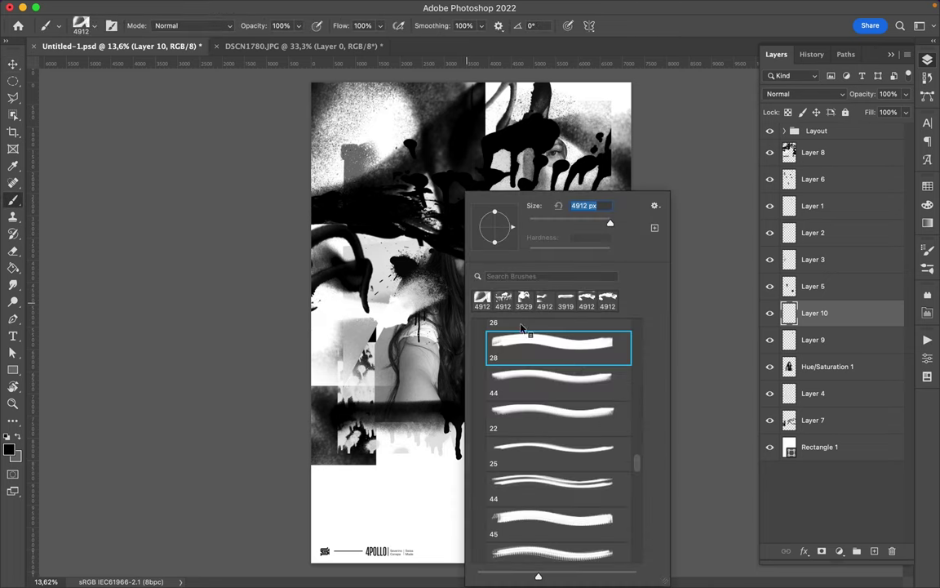
pyautogui.scroll(2, 561, 443)
pyautogui.scroll(2, 561, 454)
pyautogui.scroll(2, 561, 454)
pyautogui.scroll(2, 561, 455)
pyautogui.moveTo(641, 441); pyautogui.dragTo(637, 380)
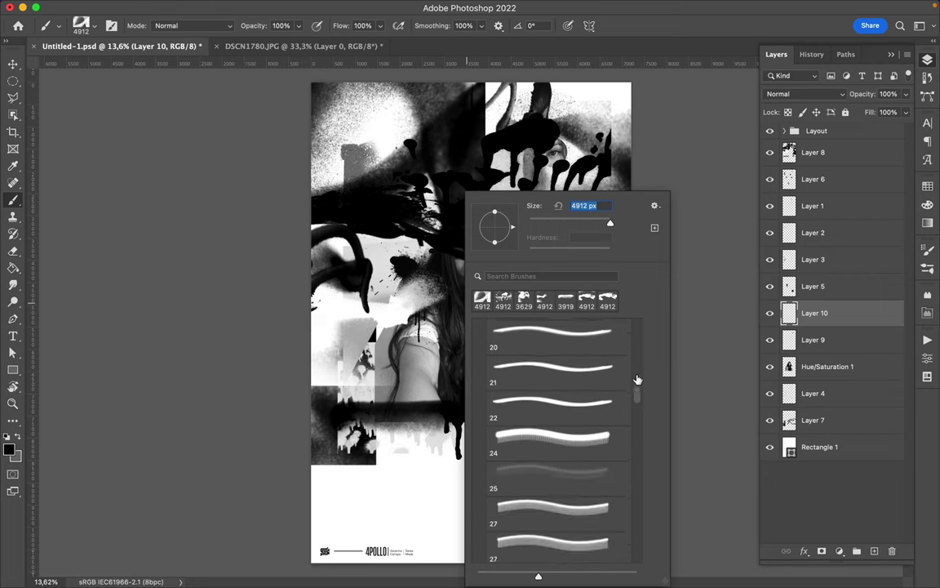
pyautogui.scroll(10, 633, 399)
pyautogui.scroll(3, 524, 415)
pyautogui.scroll(-1, 527, 418)
pyautogui.click(479, 475)
pyautogui.click(479, 494)
# Step: Find the Strokes folder and choose Strokes brush 2 at 1798 px
pyautogui.scroll(-5, 535, 473)
pyautogui.scroll(-5, 534, 473)
pyautogui.scroll(-5, 537, 473)
pyautogui.scroll(-4, 537, 475)
pyautogui.scroll(-3, 537, 489)
pyautogui.scroll(-2, 537, 505)
pyautogui.scroll(1, 538, 511)
pyautogui.scroll(2, 530, 441)
pyautogui.scroll(2, 519, 369)
pyautogui.scroll(4, 519, 369)
pyautogui.scroll(4, 519, 369)
pyautogui.scroll(1, 519, 369)
pyautogui.scroll(2, 523, 364)
pyautogui.scroll(1, 525, 361)
pyautogui.scroll(2, 527, 361)
pyautogui.scroll(1, 526, 362)
pyautogui.scroll(1, 531, 355)
pyautogui.scroll(2, 538, 343)
pyautogui.scroll(3, 538, 343)
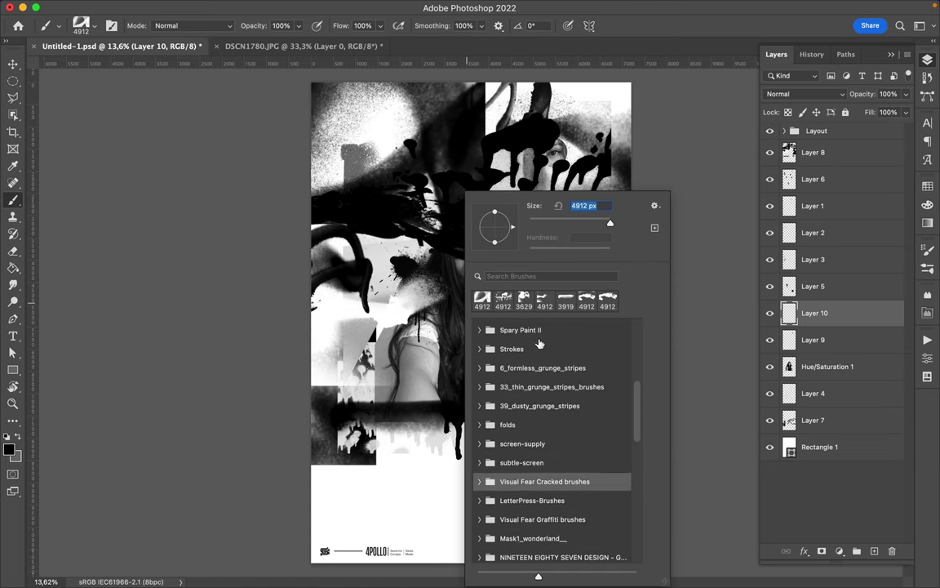
pyautogui.scroll(1, 538, 344)
pyautogui.click(480, 369)
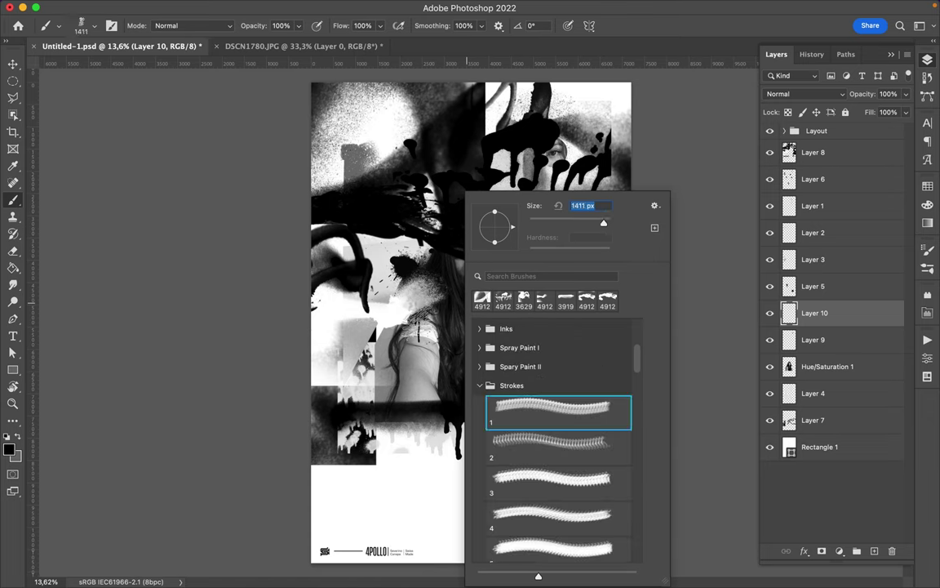
pyautogui.press('Return')
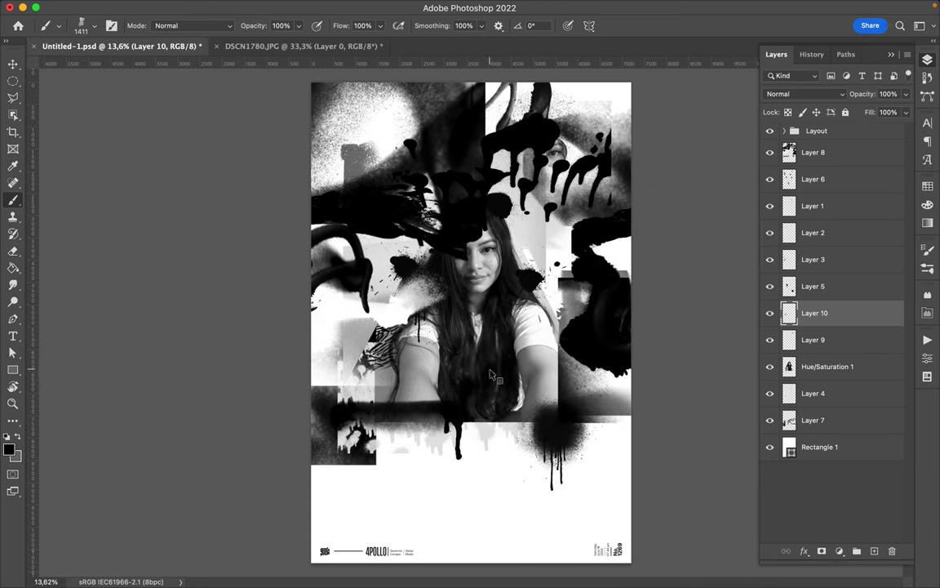
pyautogui.rightClick(445, 339)
pyautogui.click(558, 445)
pyautogui.press('Return')
# Step: Expand the wg_dust_particles brush folder in the brush presets
pyautogui.click(623, 8)
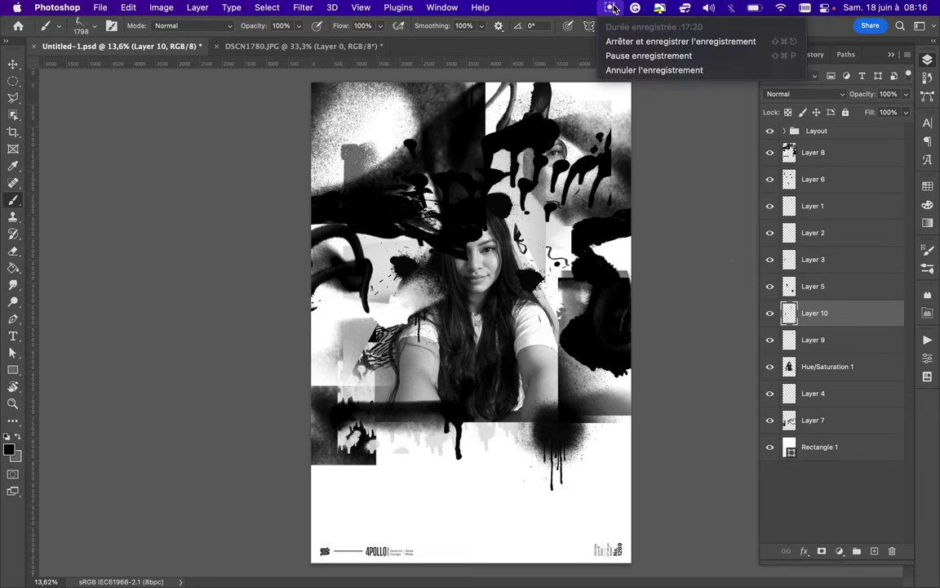
pyautogui.rightClick(504, 349)
pyautogui.scroll(3, 581, 369)
pyautogui.scroll(5, 581, 369)
pyautogui.scroll(3, 581, 369)
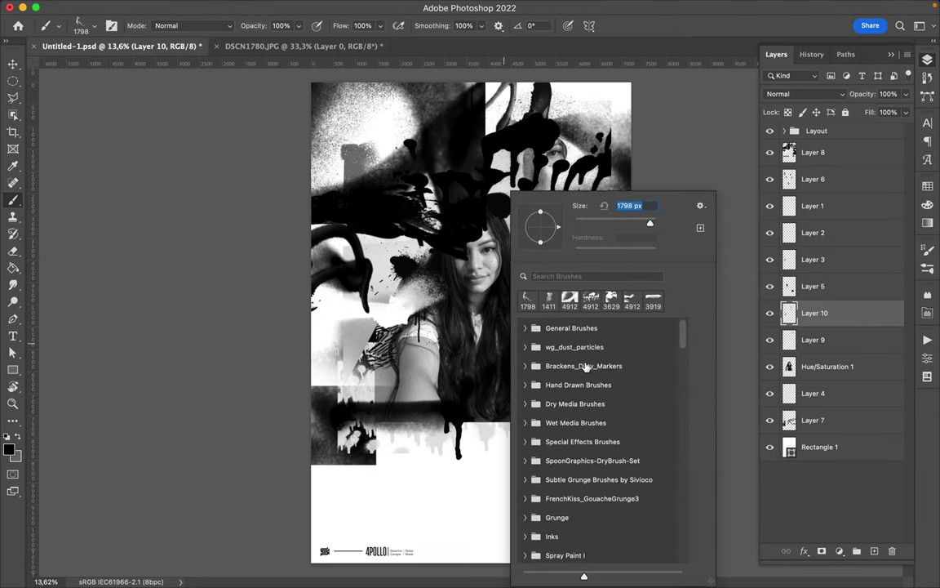
pyautogui.click(525, 347)
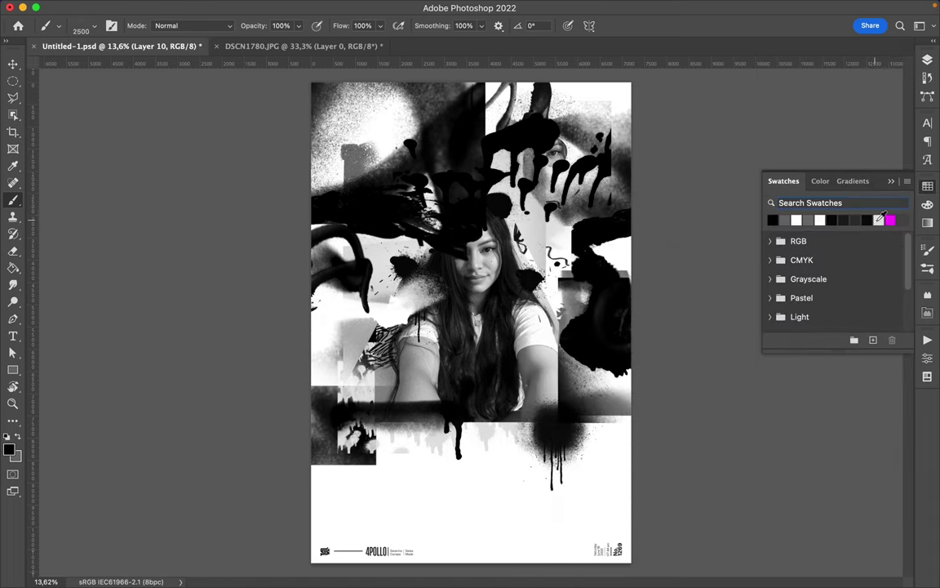
# Step: Set the painting colour to blue in the colour picker
pyautogui.click(818, 180)
pyautogui.click(851, 213)
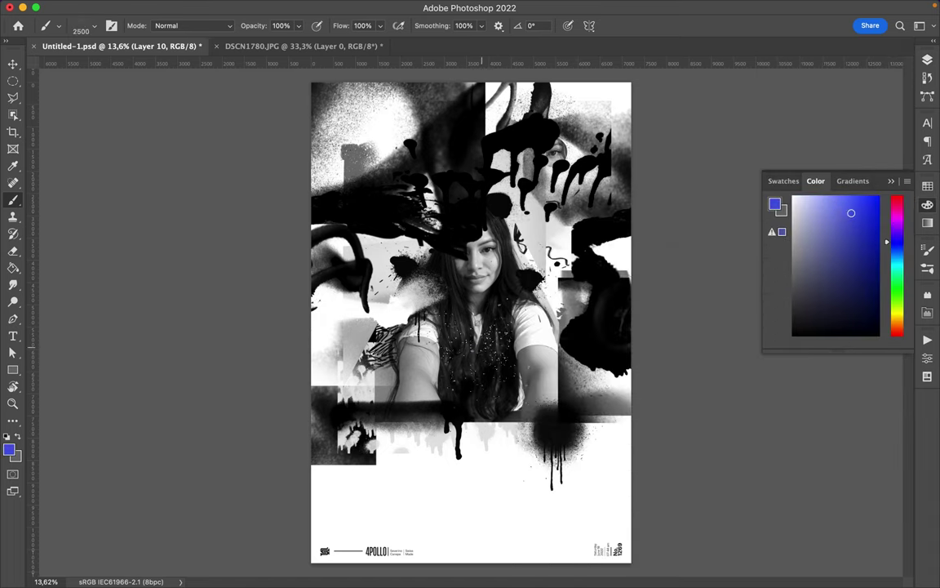
pyautogui.keyDown('ctrl'); pyautogui.rightClick(453, 309); pyautogui.keyUp('ctrl')
pyautogui.press('Escape')
# Step: Collapse wg_dust_particles and choose a brush from the NINETEEN EIGHTY SEVEN DESIGN folder
pyautogui.rightClick(508, 343)
pyautogui.scroll(-1, 587, 462)
pyautogui.scroll(5, 588, 462)
pyautogui.click(569, 347)
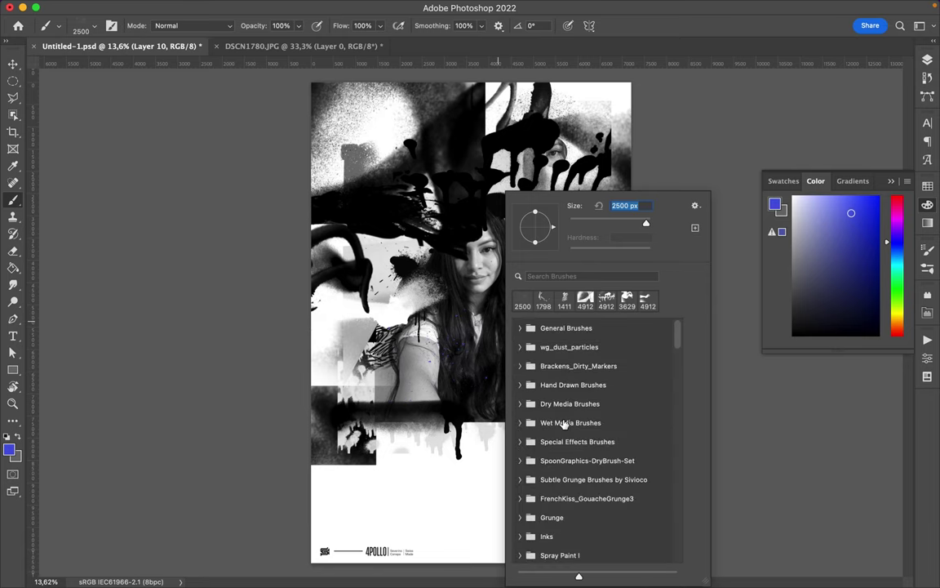
pyautogui.scroll(-2, 563, 424)
pyautogui.scroll(-3, 567, 441)
pyautogui.scroll(-4, 575, 457)
pyautogui.scroll(-5, 583, 480)
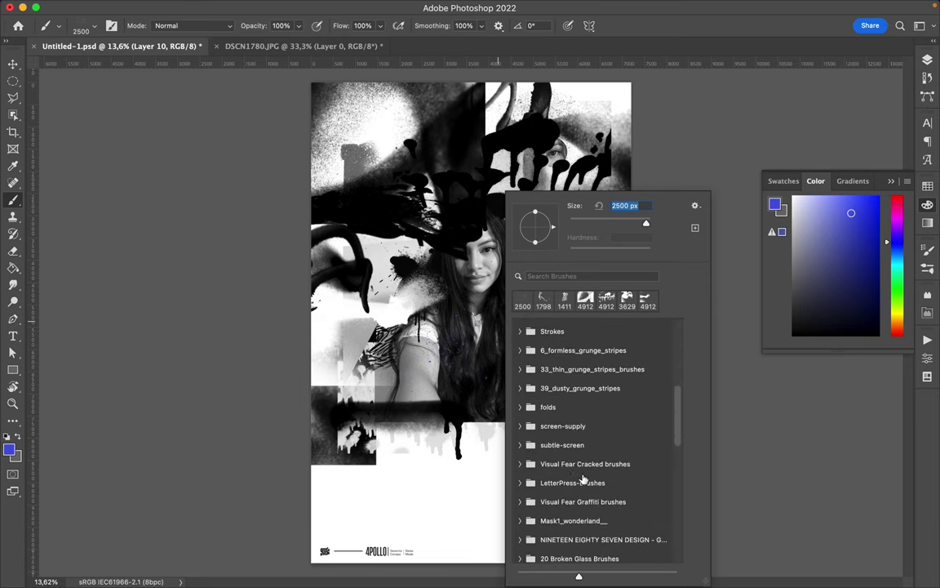
pyautogui.scroll(-1, 583, 480)
pyautogui.scroll(-1, 576, 502)
pyautogui.scroll(-3, 571, 489)
pyautogui.click(562, 432)
pyautogui.scroll(-3, 562, 454)
pyautogui.doubleClick(598, 471)
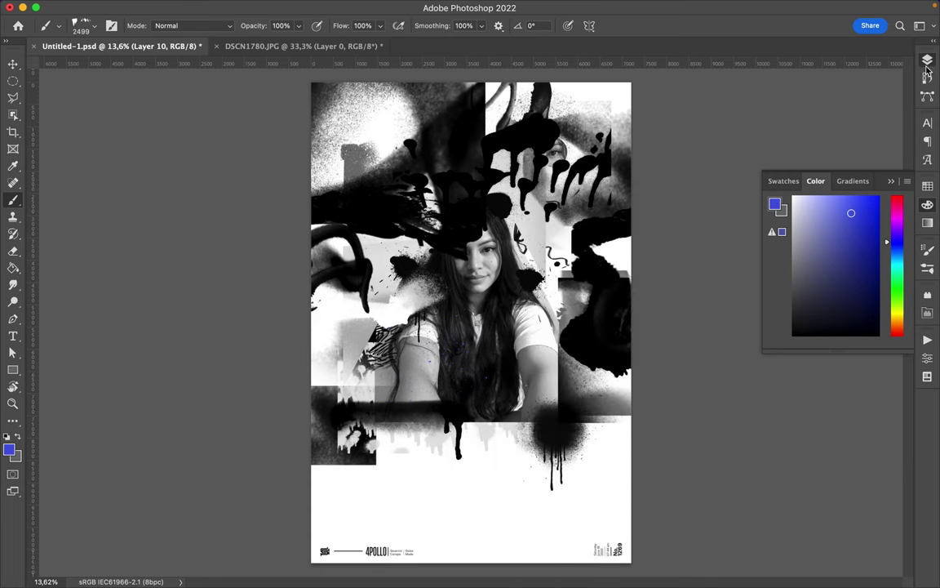
# Step: Add a new layer and paint blue marks near the woman's face
pyautogui.click(927, 62)
pyautogui.click(874, 550)
pyautogui.click(542, 235)
pyautogui.click(602, 226)
# Step: Paint a blue stroke at the poster's left with the DSC_3875 brush
pyautogui.press('v')
pyautogui.rightClick(554, 307)
pyautogui.rightClick(531, 313)
pyautogui.press('b')
pyautogui.rightClick(506, 190)
pyautogui.scroll(-3, 604, 424)
pyautogui.click(611, 414)
pyautogui.click(591, 481)
pyautogui.click(412, 392)
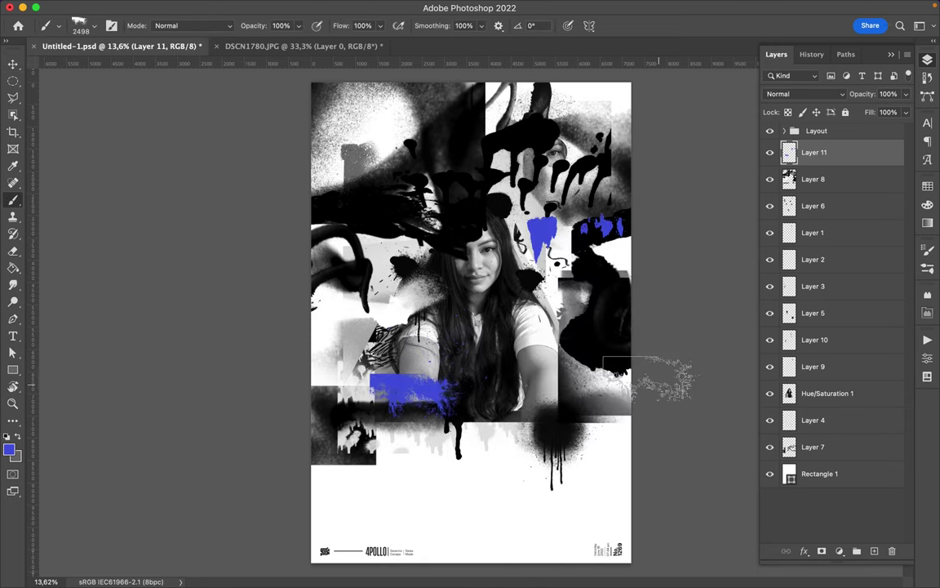
# Step: Switch brushes, trying the first ps7-Grunge brush and then Sampled Brush 22
pyautogui.rightClick(529, 192)
pyautogui.scroll(-3, 596, 457)
pyautogui.scroll(-2, 596, 473)
pyautogui.scroll(-2, 596, 484)
pyautogui.scroll(-3, 596, 483)
pyautogui.scroll(-2, 596, 483)
pyautogui.scroll(-2, 596, 483)
pyautogui.click(544, 479)
pyautogui.click(620, 502)
pyautogui.click(562, 479)
pyautogui.scroll(3, 620, 384)
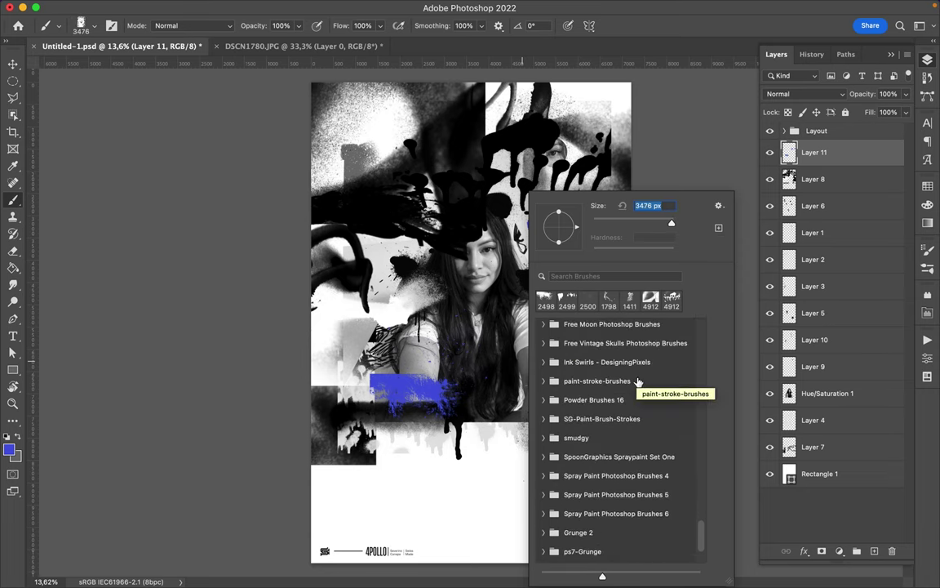
pyautogui.click(637, 381)
pyautogui.click(624, 437)
pyautogui.scroll(1, 627, 457)
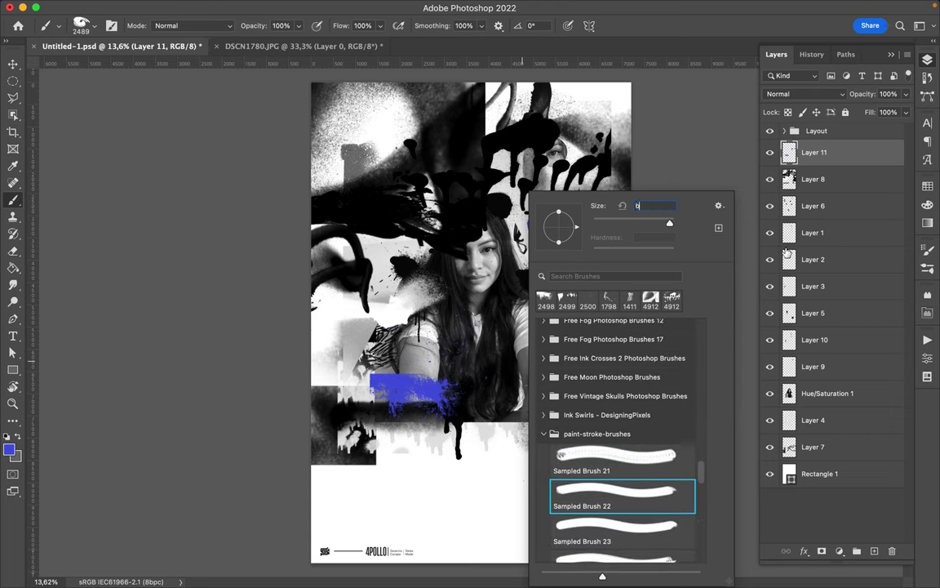
pyautogui.press('Return')
# Step: Add a new empty layer and set up a 9 px Hard Round brush
pyautogui.press('Return')
pyautogui.hotkey('ctrl', 'shift', 'alt', 'n')
pyautogui.rightClick(574, 426)
pyautogui.click(516, 327)
pyautogui.click(587, 390)
pyautogui.click(93, 25)
pyautogui.click(93, 25)
pyautogui.click(77, 67)
pyautogui.press('Return')
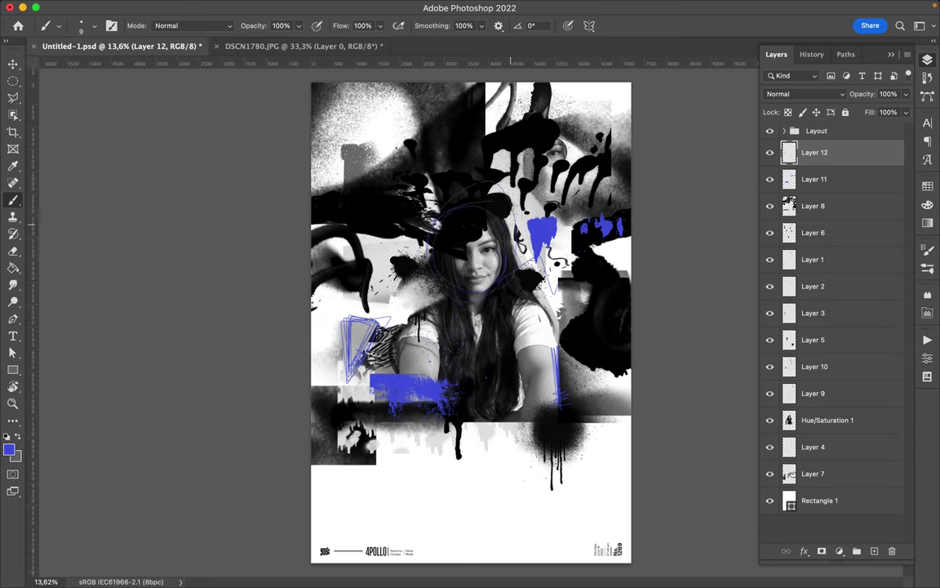
pyautogui.click(609, 8)
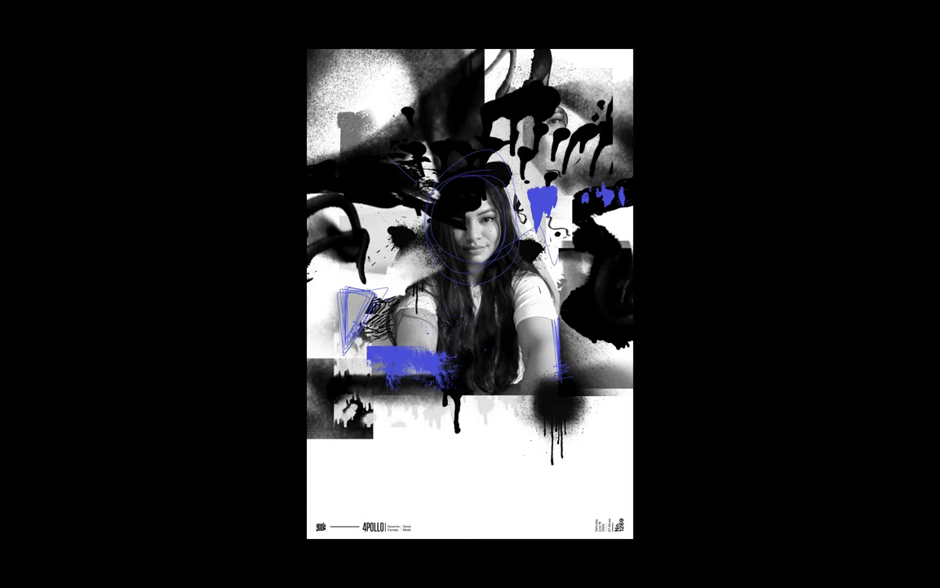